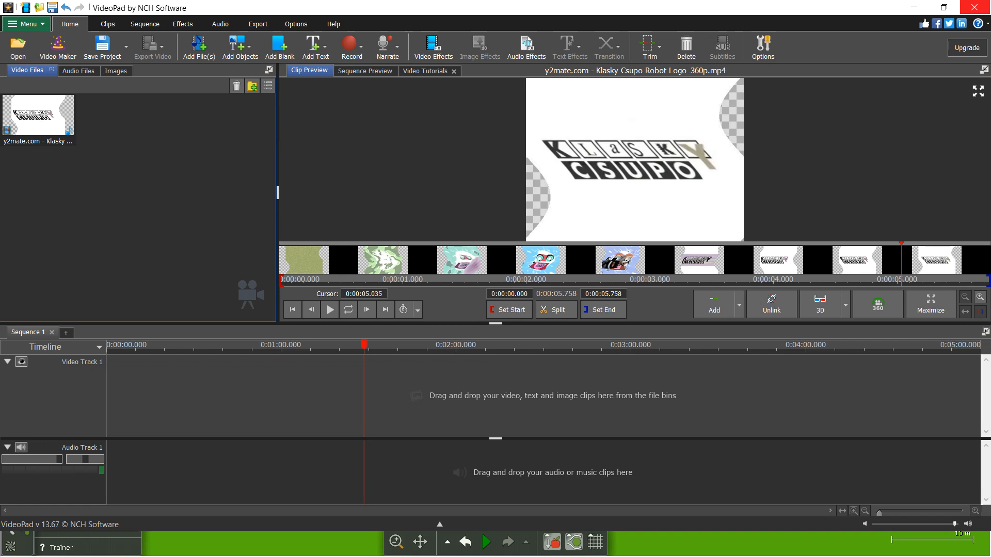
Switch to WordPad by searching for it and launching a blank document.
{"action": "key", "text": "super"}
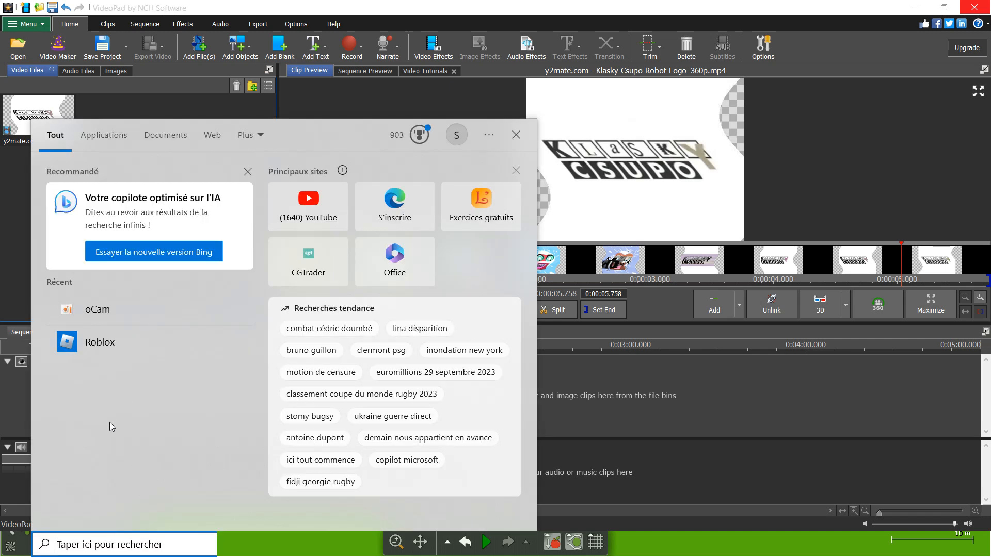
{"action": "type", "text": "wordpad"}
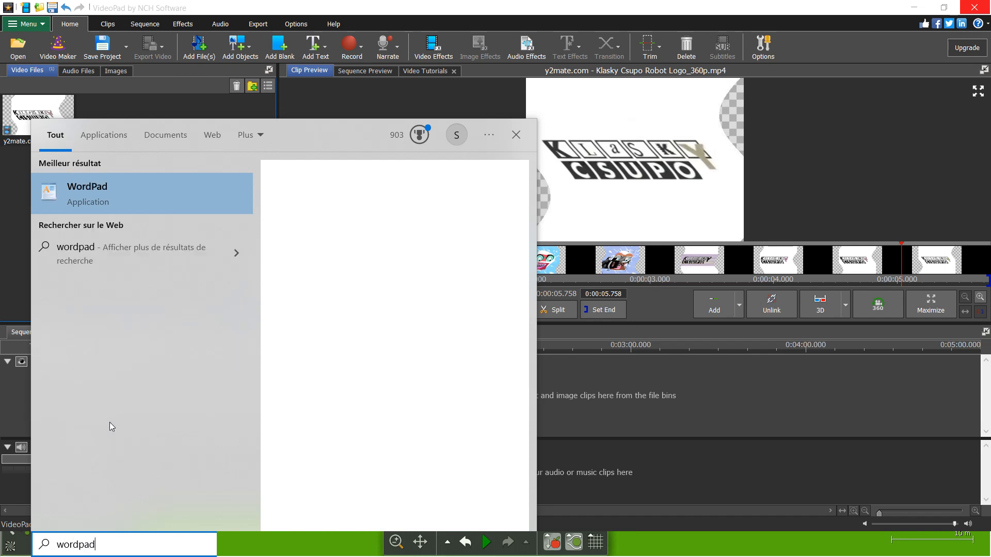
{"action": "key", "text": "Return"}
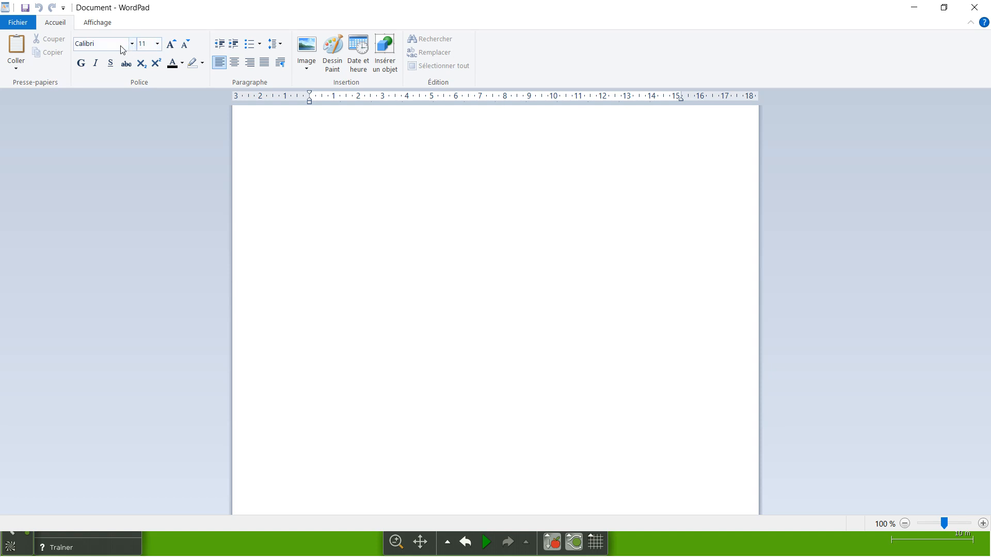
{"action": "left_click", "coordinate": [93, 46]}
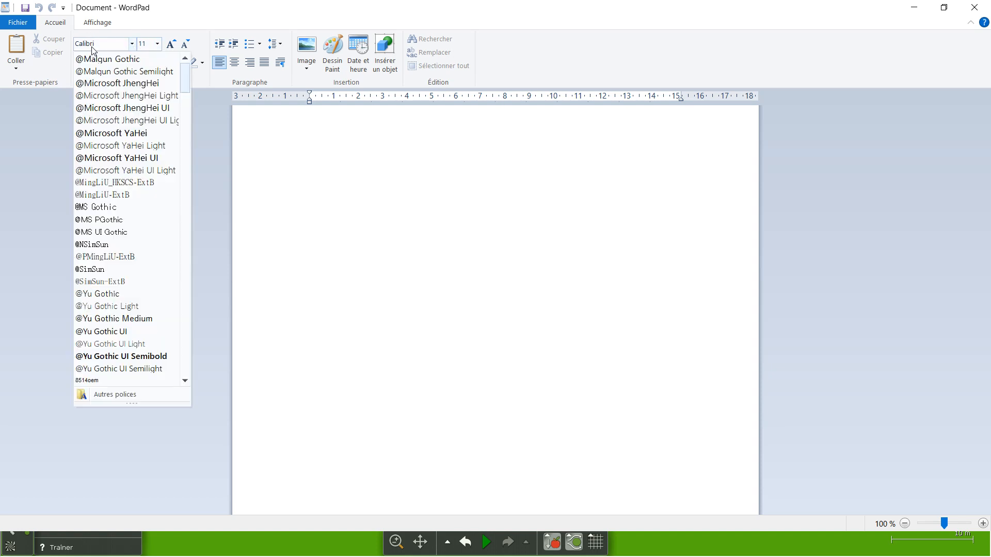
{"action": "scroll", "coordinate": [175, 130], "scroll_direction": "down", "scroll_amount": 10}
{"action": "left_click_drag", "start_coordinate": [187, 126], "coordinate": [209, 233]}
{"action": "type", "text": "quivri"}
{"action": "key", "text": "Escape"}
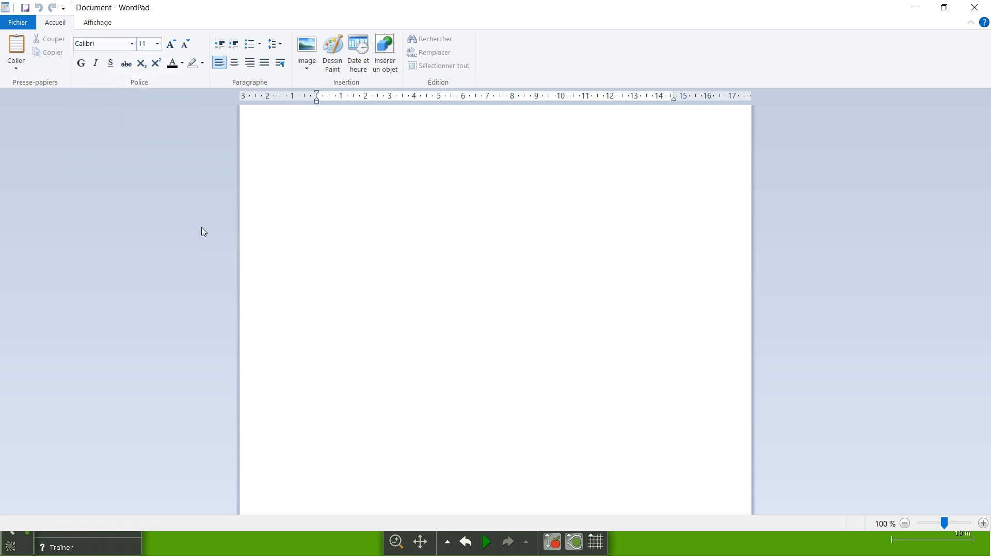
Set the text font to Quivira and enlarge the font size to 26.
{"action": "left_click", "coordinate": [132, 48]}
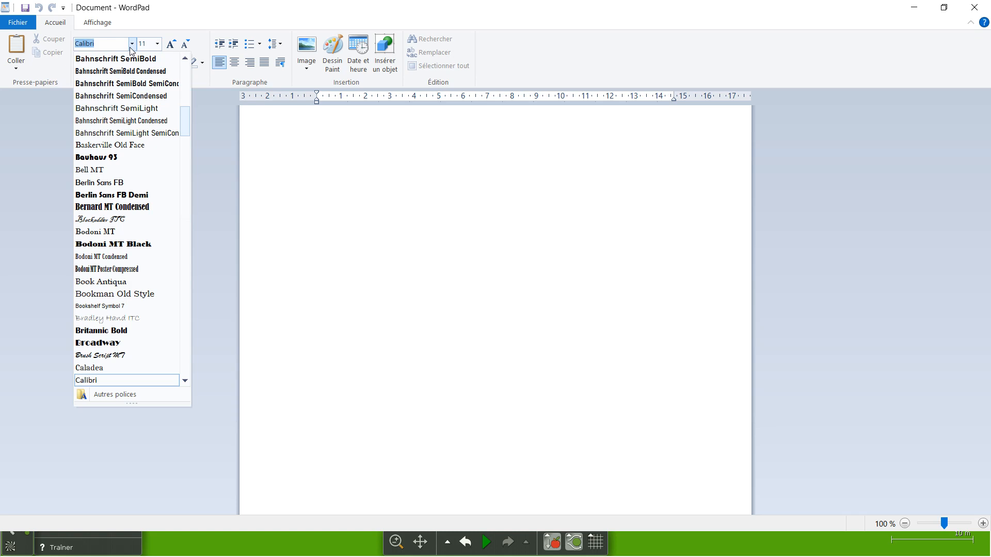
{"action": "type", "text": "Quivira"}
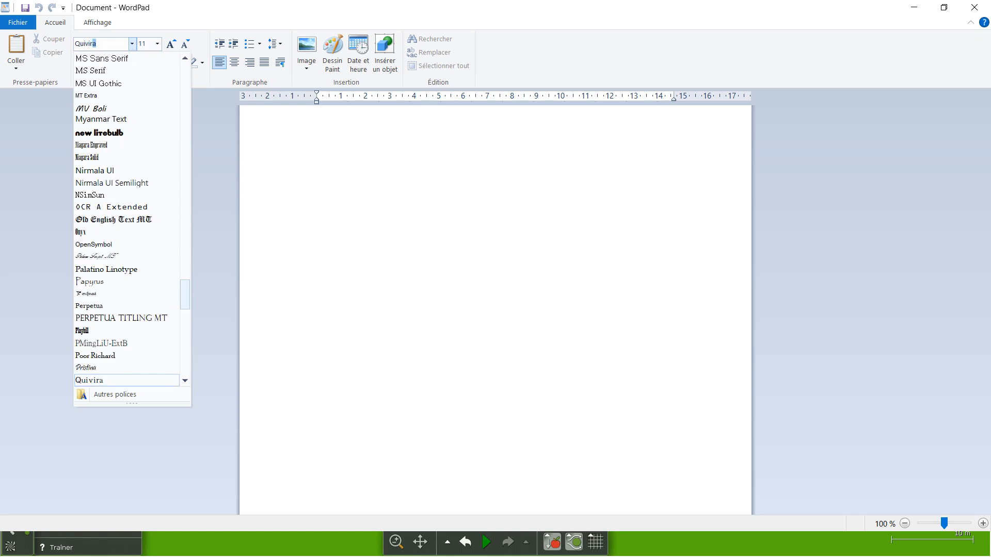
{"action": "key", "text": "Return"}
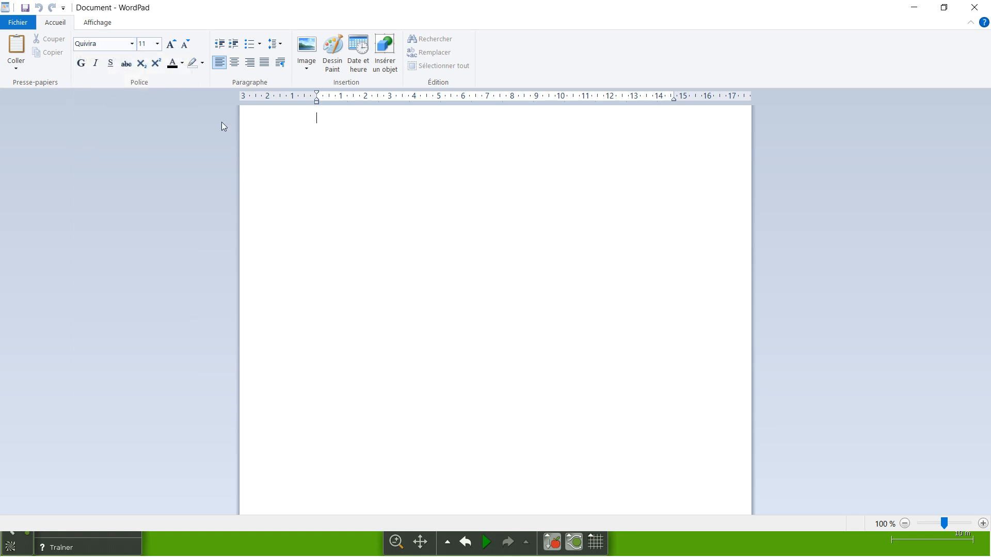
{"action": "left_click", "coordinate": [171, 49]}
{"action": "left_click", "coordinate": [171, 49]}
{"action": "left_click", "coordinate": [173, 51]}
Write "but how to make? ill show you how to turn into something nlike this" in the document.
{"action": "type", "text": "but how"}
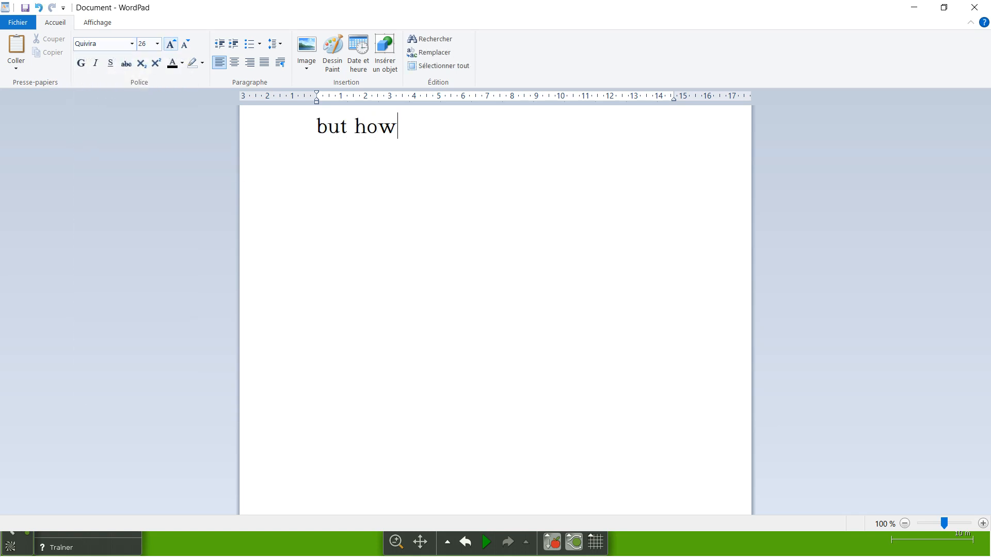
{"action": "type", "text": " to make"}
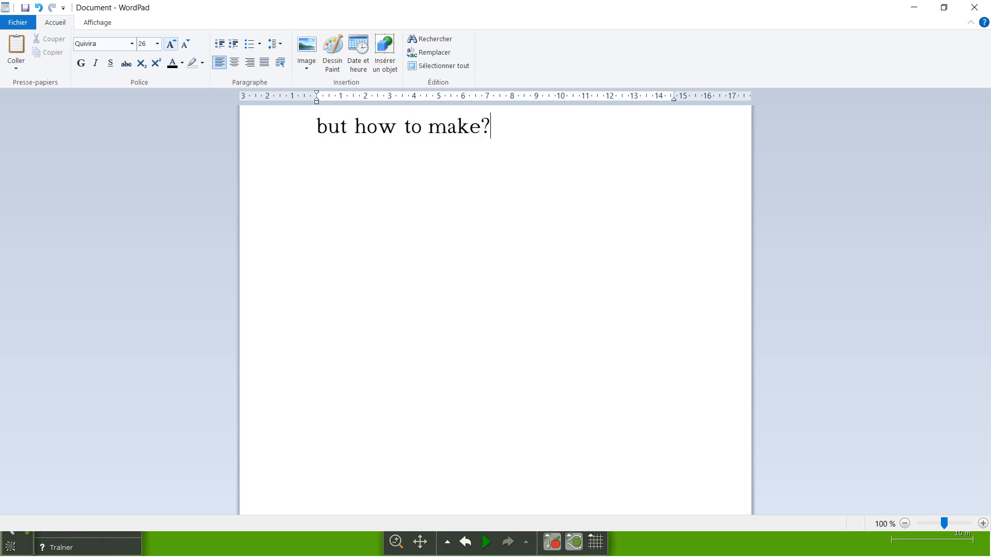
{"action": "type", "text": "? ill show you hop"}
{"action": "key", "text": "BackSpace"}
{"action": "type", "text": "w"}
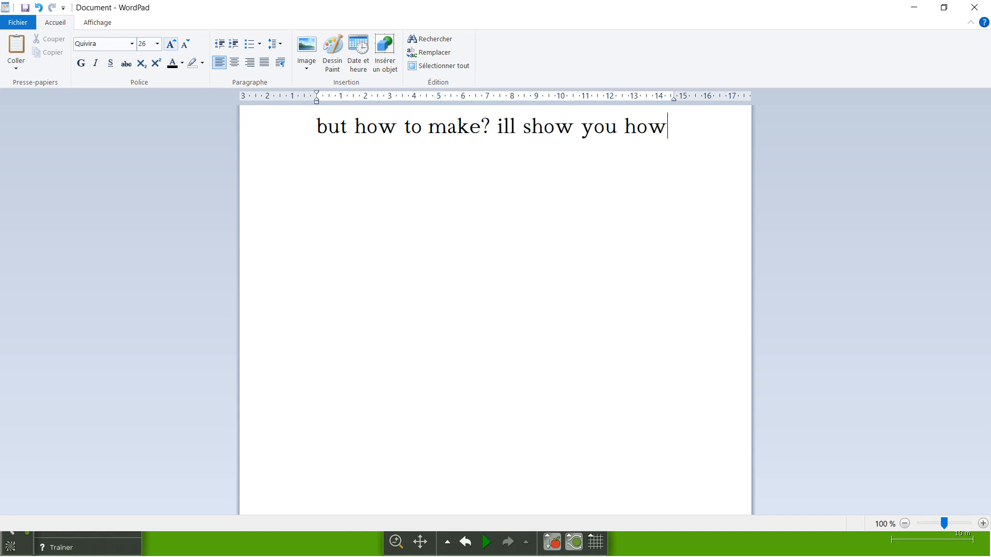
{"action": "type", "text": " to turn into s"}
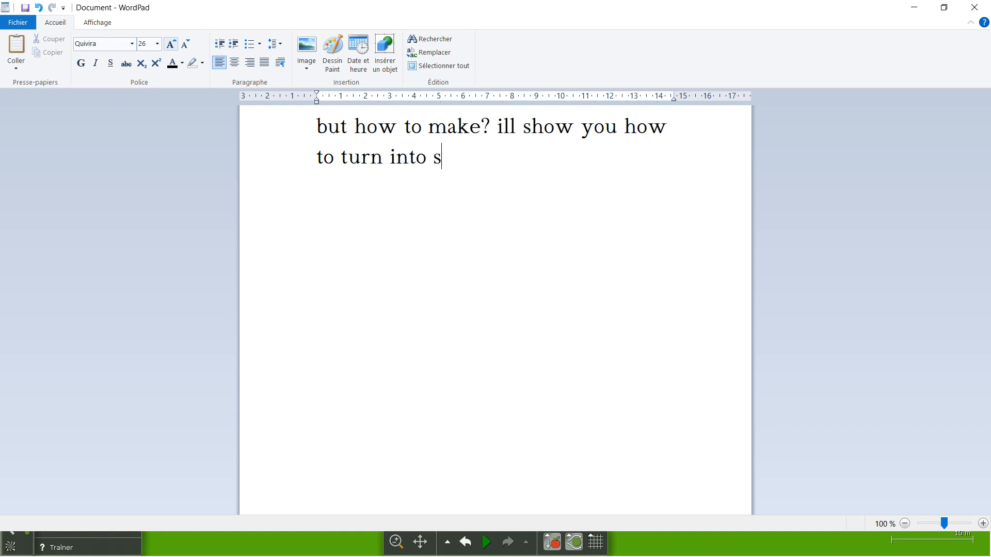
{"action": "type", "text": "omething nlike this"}
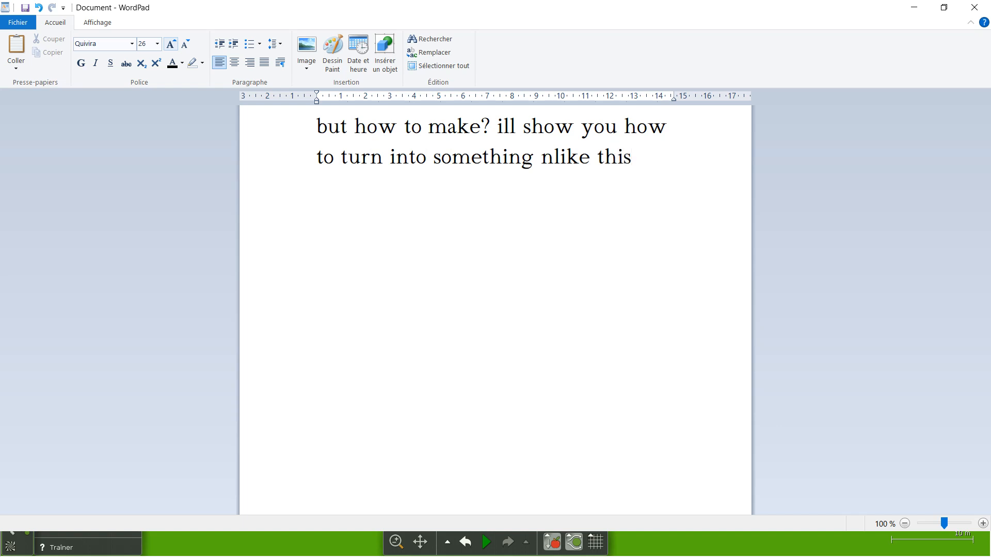
Switch to VideoPad and play the distorted Klasky Csupo logo clip from near its start in the clip preview, then deselect it.
{"action": "key", "text": "super"}
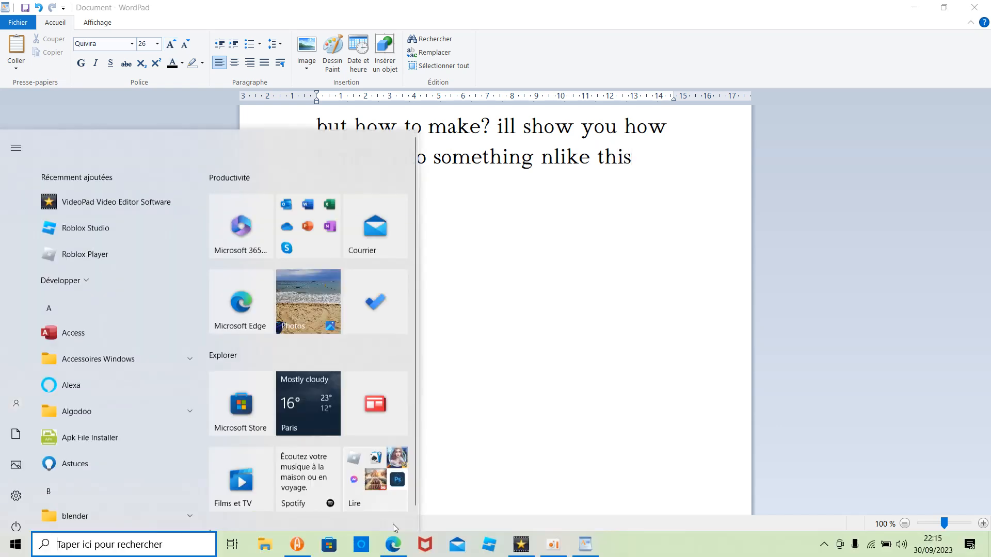
{"action": "left_click", "coordinate": [522, 544]}
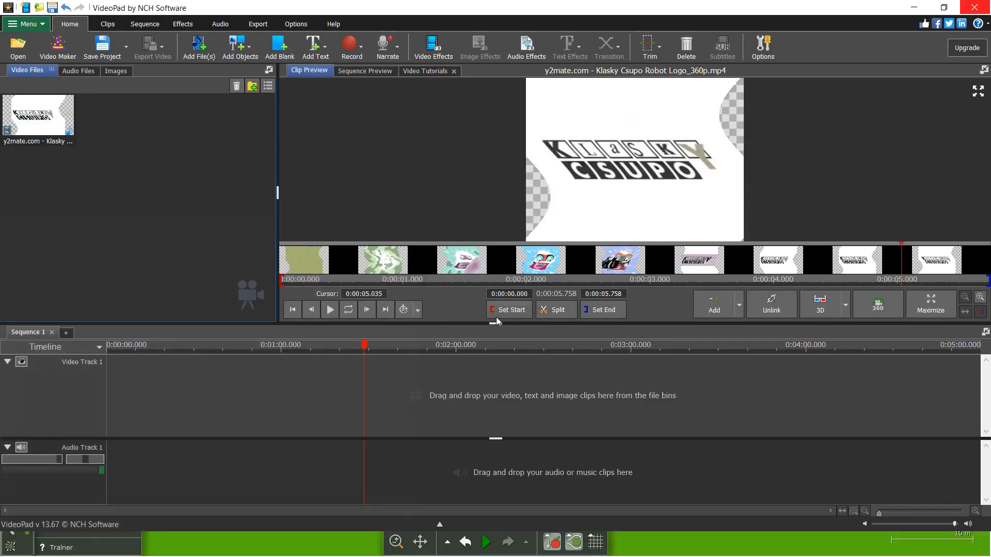
{"action": "left_click", "coordinate": [330, 309]}
{"action": "left_click", "coordinate": [326, 285]}
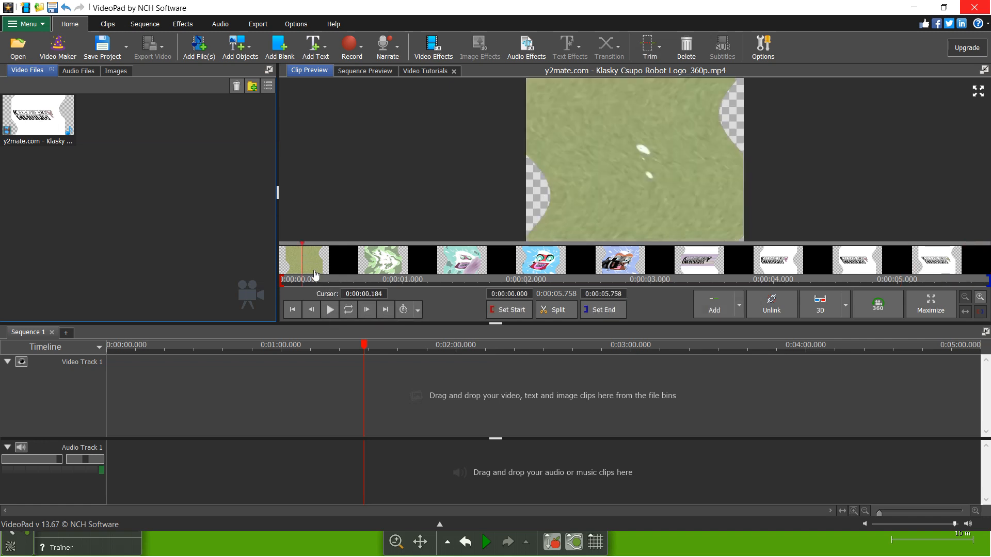
{"action": "left_click", "coordinate": [330, 310]}
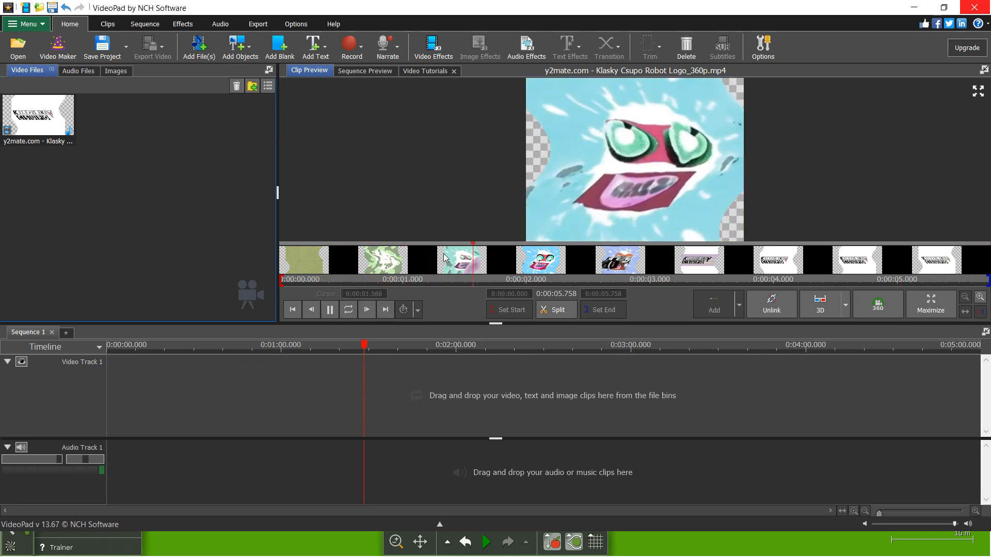
{"action": "left_click", "coordinate": [330, 310]}
{"action": "left_click", "coordinate": [564, 259]}
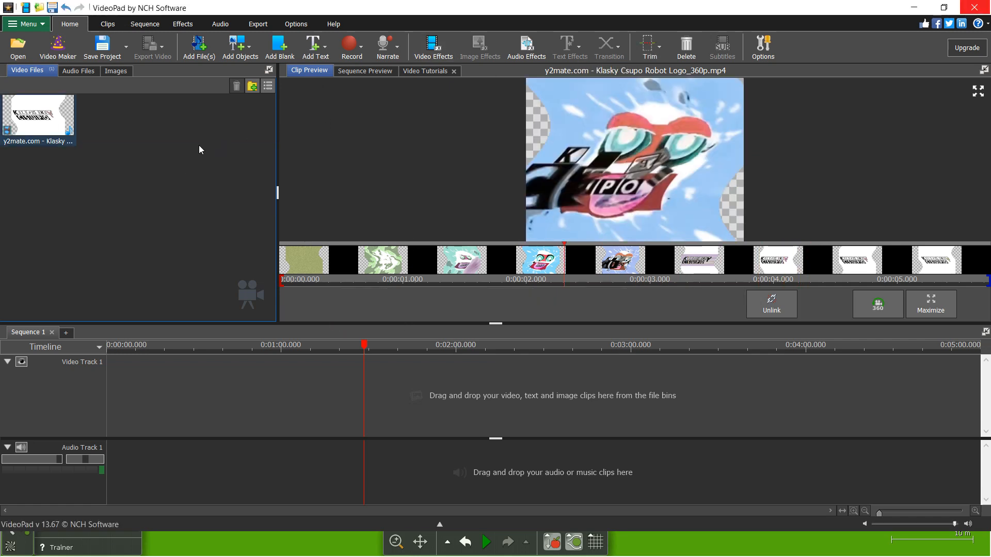
{"action": "left_click", "coordinate": [182, 147]}
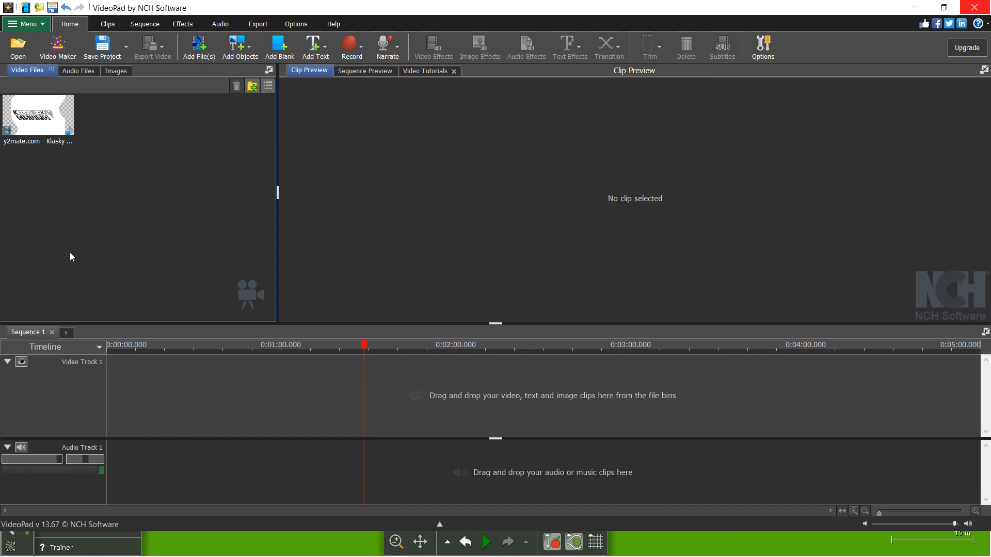
{"action": "key", "text": "super"}
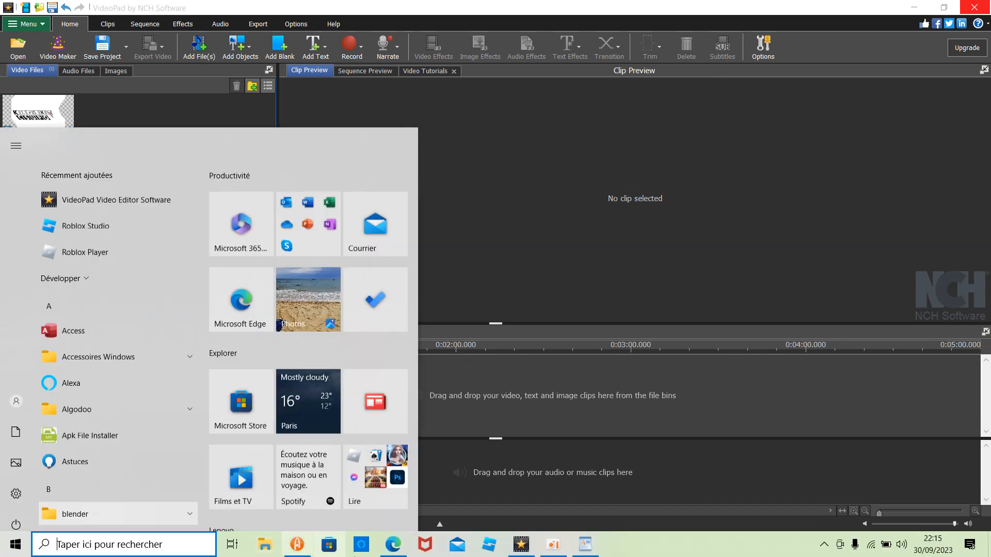
{"action": "left_click", "coordinate": [263, 546]}
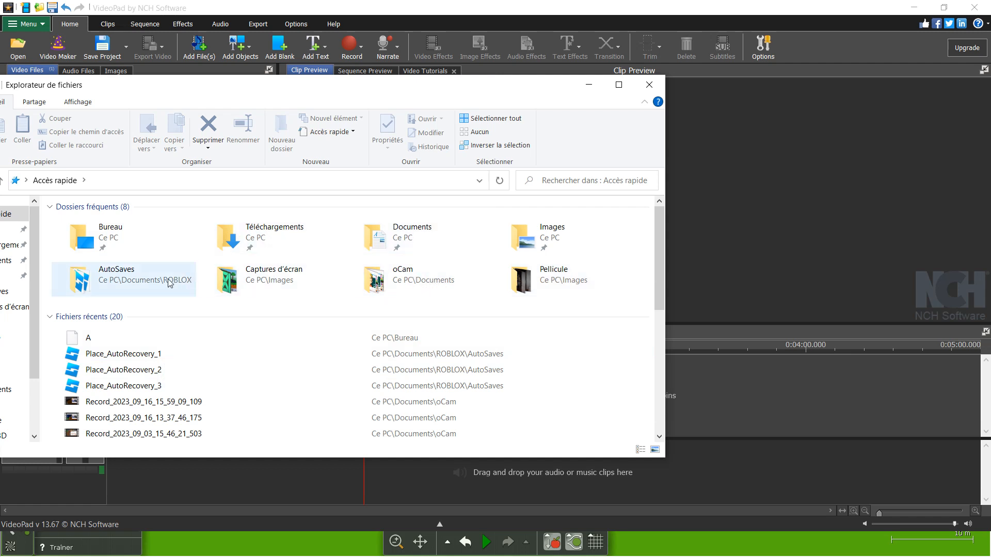
{"action": "left_click", "coordinate": [233, 249]}
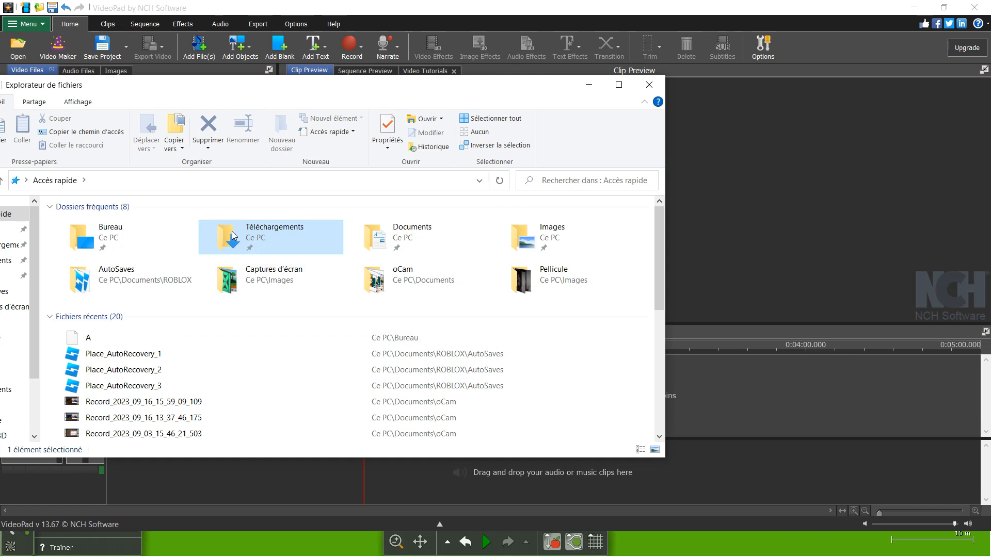
{"action": "left_click_drag", "start_coordinate": [661, 253], "coordinate": [722, 142]}
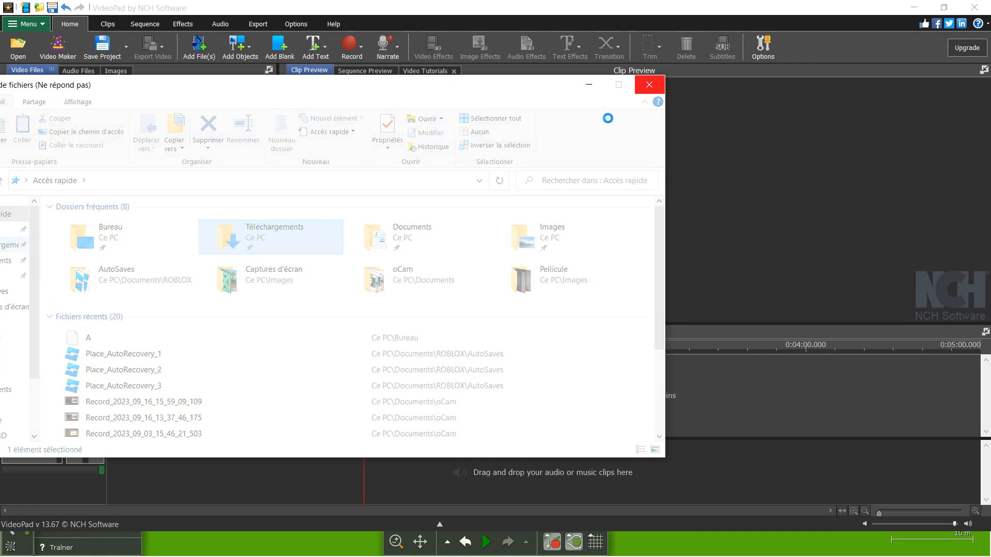
{"action": "left_click", "coordinate": [650, 85]}
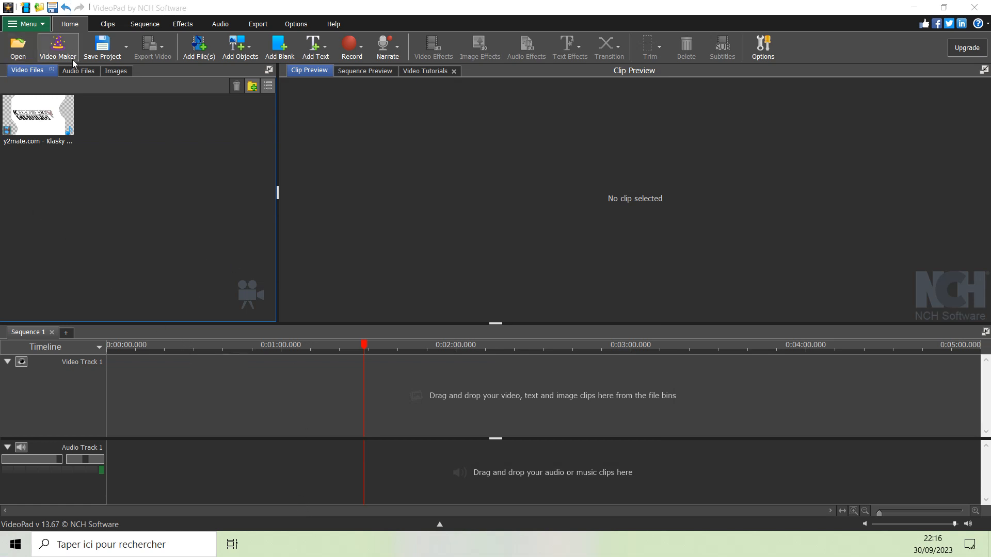
{"action": "key", "text": "super"}
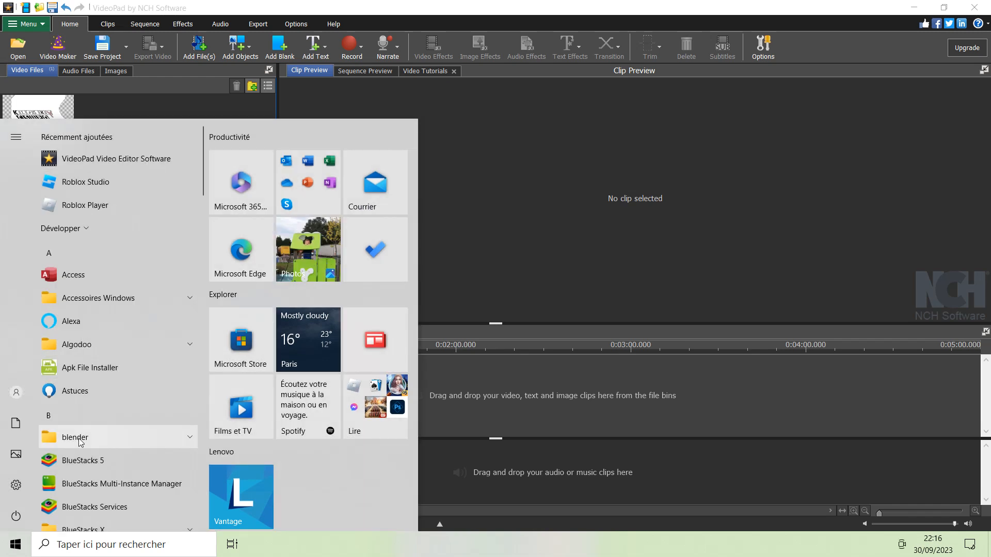
{"action": "left_click", "coordinate": [639, 260]}
Switch to File Explorer and open the Téléchargements folder.
{"action": "key", "text": "super"}
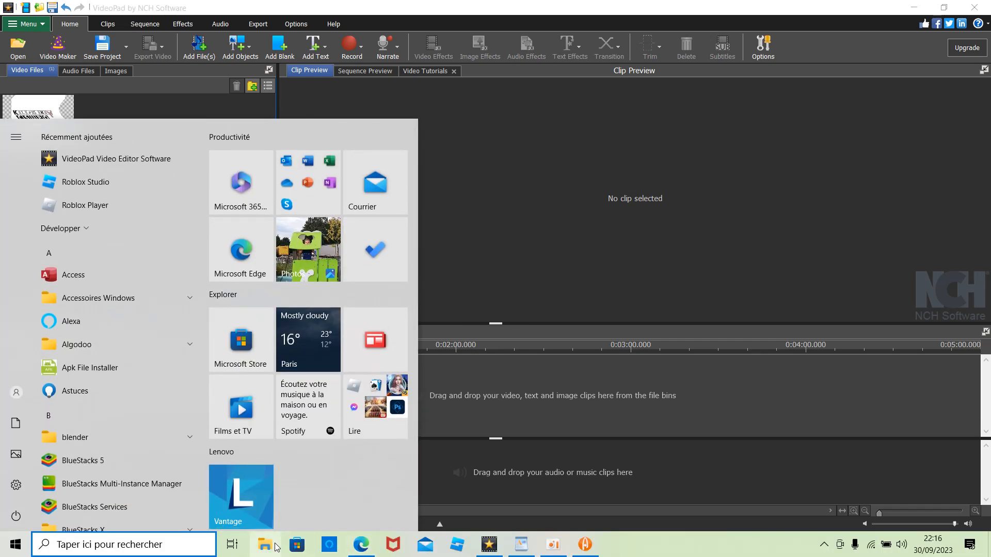
{"action": "left_click", "coordinate": [274, 547]}
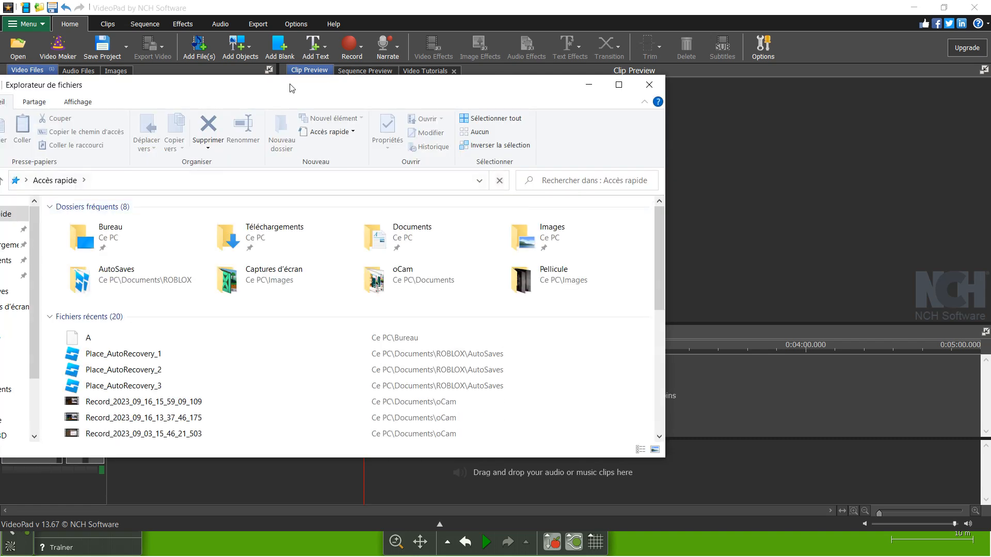
{"action": "left_click_drag", "start_coordinate": [289, 91], "coordinate": [443, 79]}
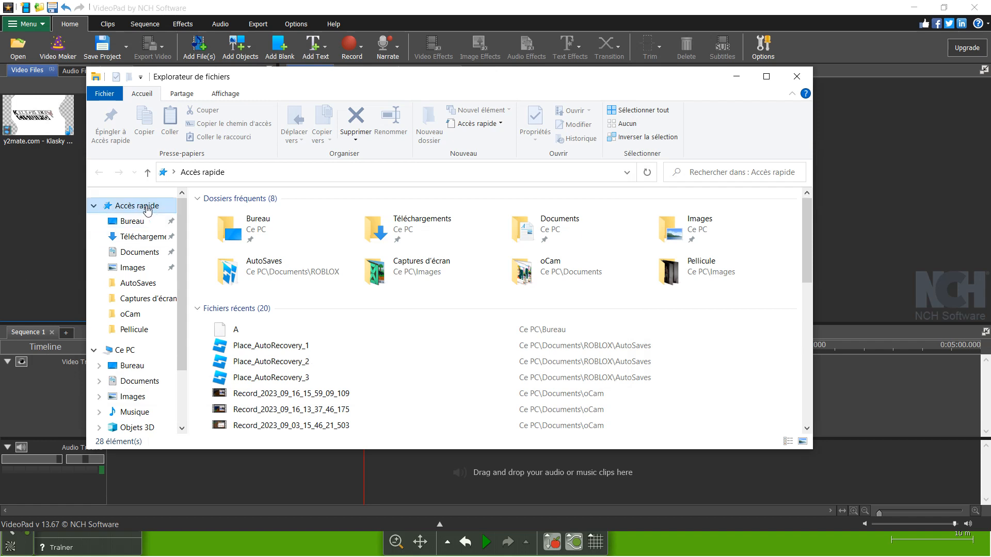
{"action": "left_click_drag", "start_coordinate": [806, 243], "coordinate": [823, 352]}
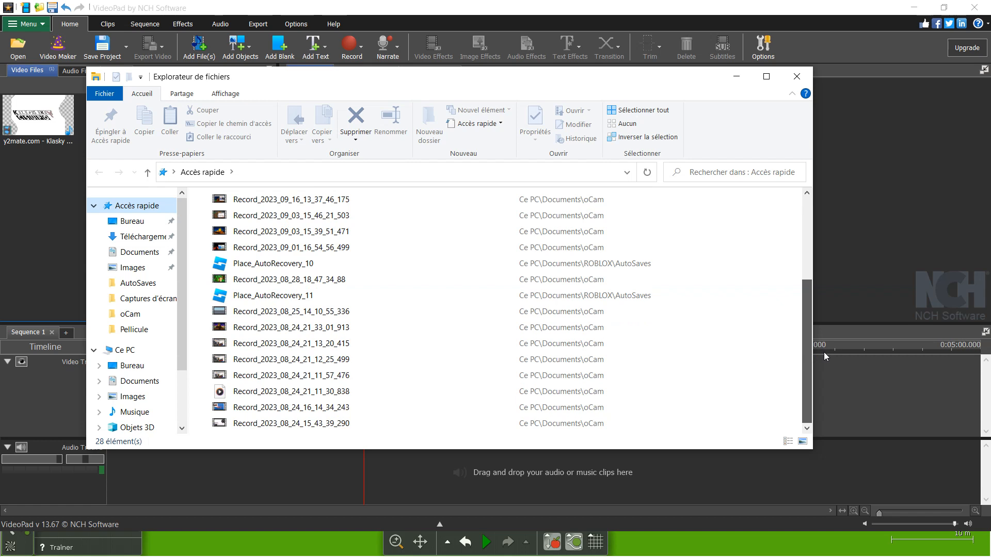
{"action": "left_click", "coordinate": [152, 221]}
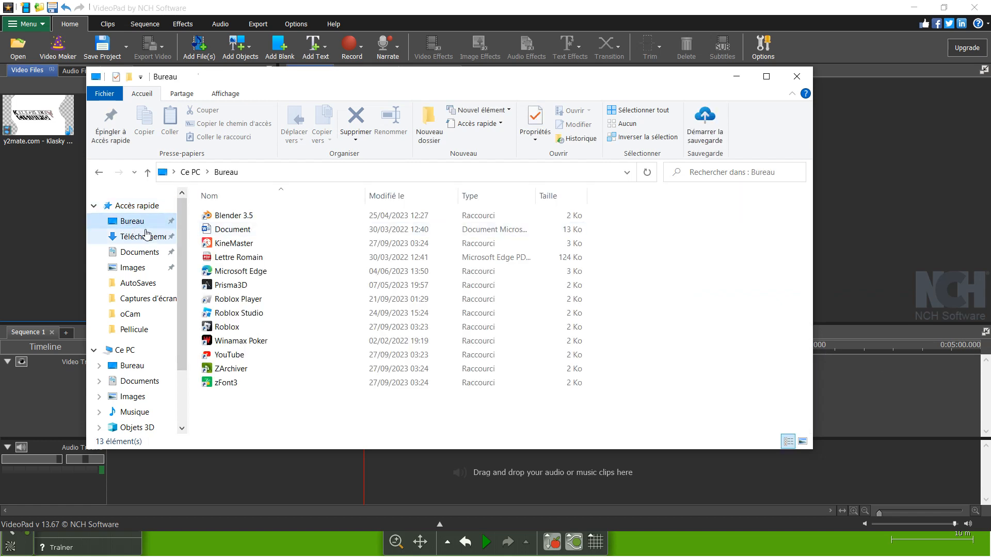
{"action": "left_click", "coordinate": [131, 241]}
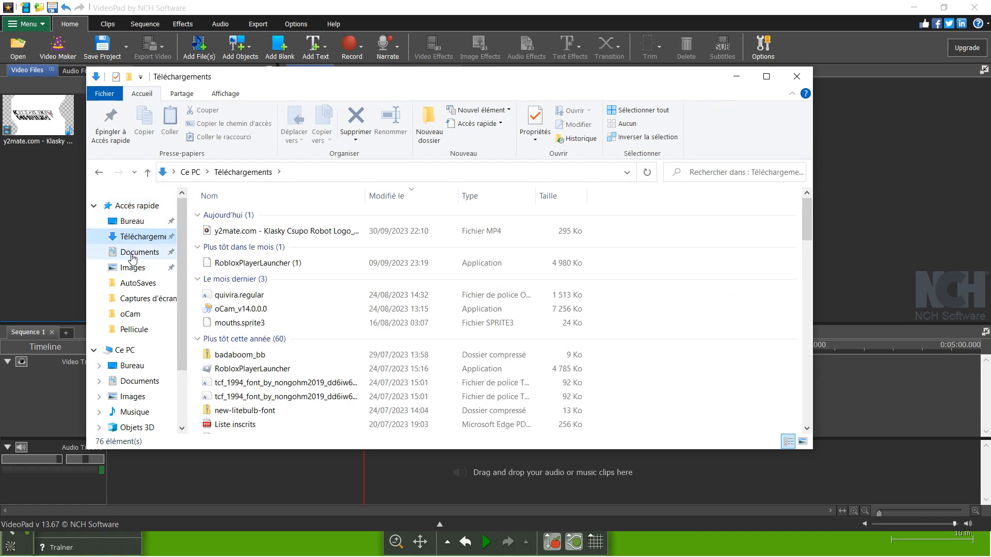
Import the y2mate.com Klasky Csupo Robot Logo MP4 into the VideoPad video files bin and minimize File Explorer.
{"action": "left_click", "coordinate": [256, 233]}
{"action": "left_click_drag", "start_coordinate": [147, 223], "coordinate": [42, 240]}
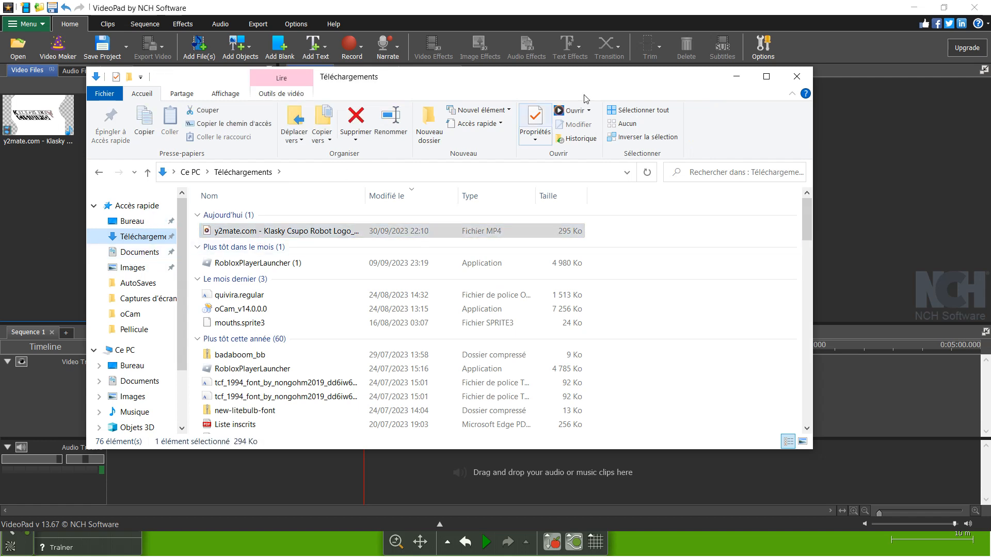
{"action": "left_click", "coordinate": [736, 76]}
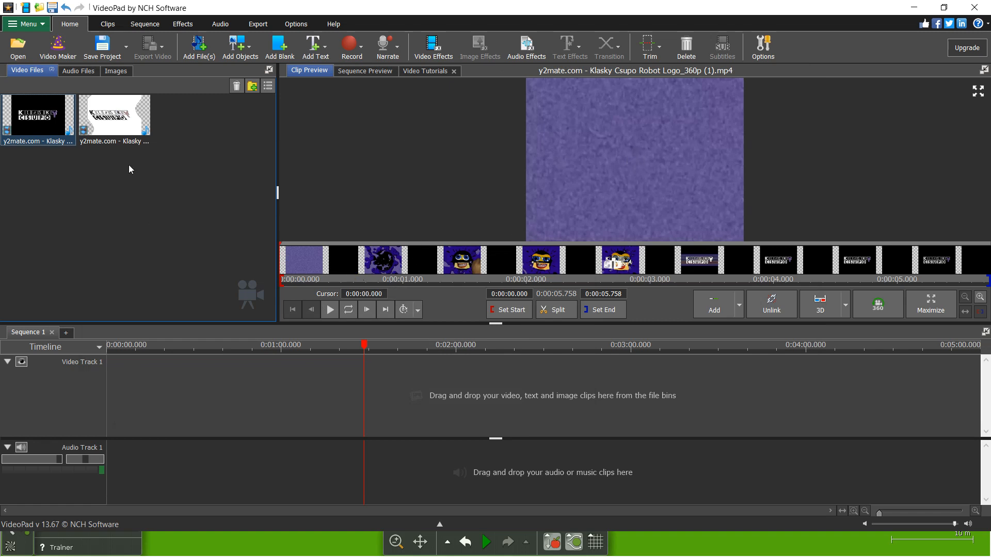
Add the Negative filter from the video effects to the imported Klasky Csupo Robot Logo clip.
{"action": "left_click", "coordinate": [418, 41]}
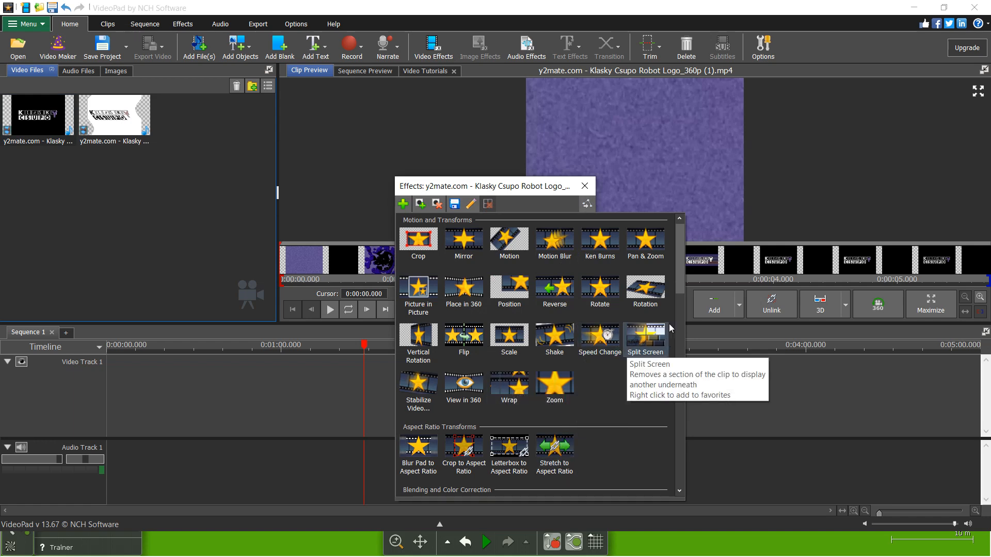
{"action": "left_click_drag", "start_coordinate": [680, 284], "coordinate": [703, 392]}
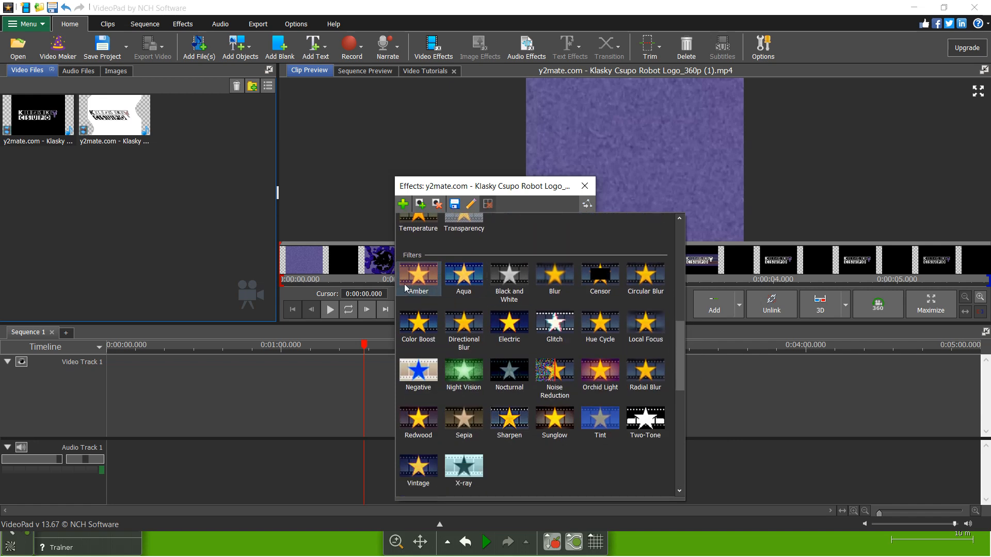
{"action": "left_click", "coordinate": [421, 379]}
Add the Hue Cycle filter to the logo clip as a second video effect.
{"action": "left_click", "coordinate": [476, 253]}
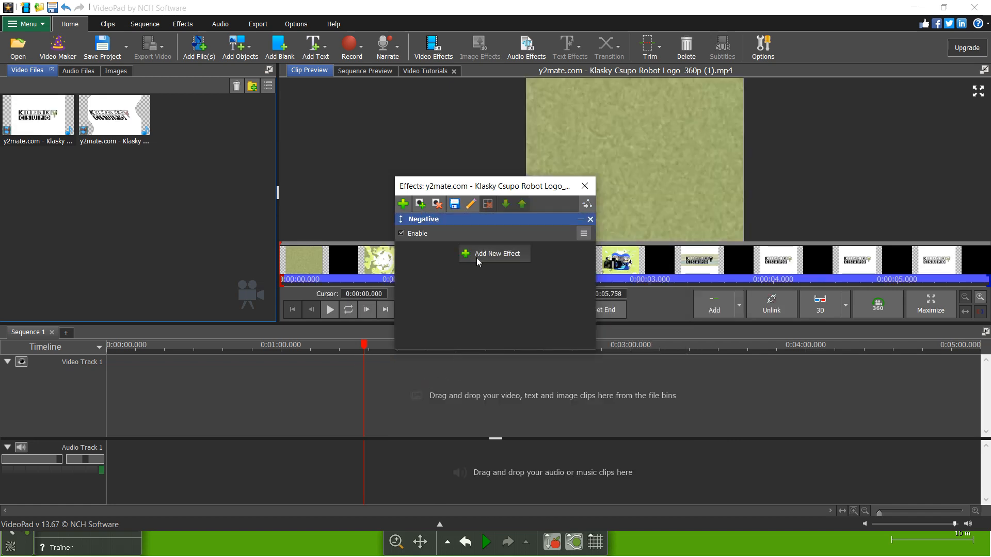
{"action": "left_click_drag", "start_coordinate": [680, 286], "coordinate": [684, 385]}
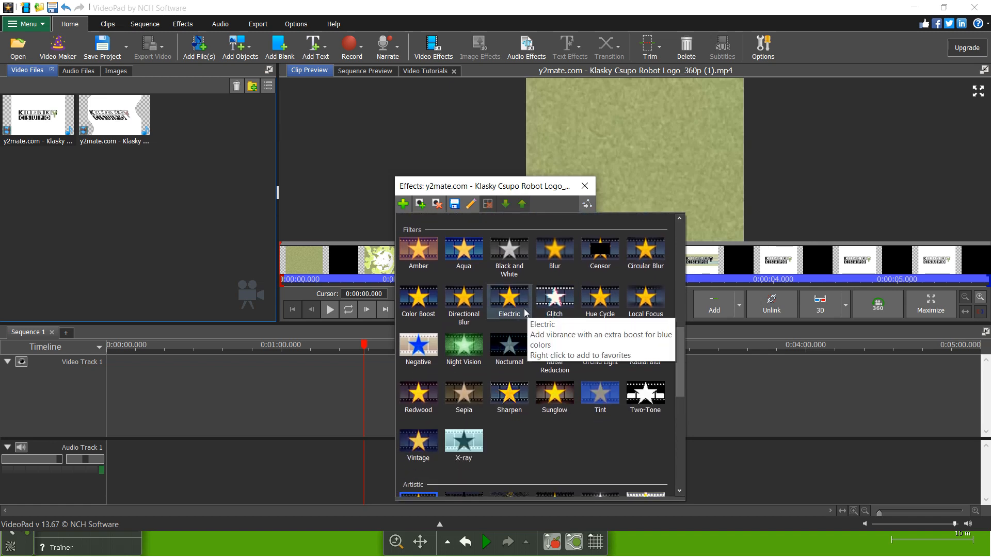
{"action": "left_click", "coordinate": [596, 314]}
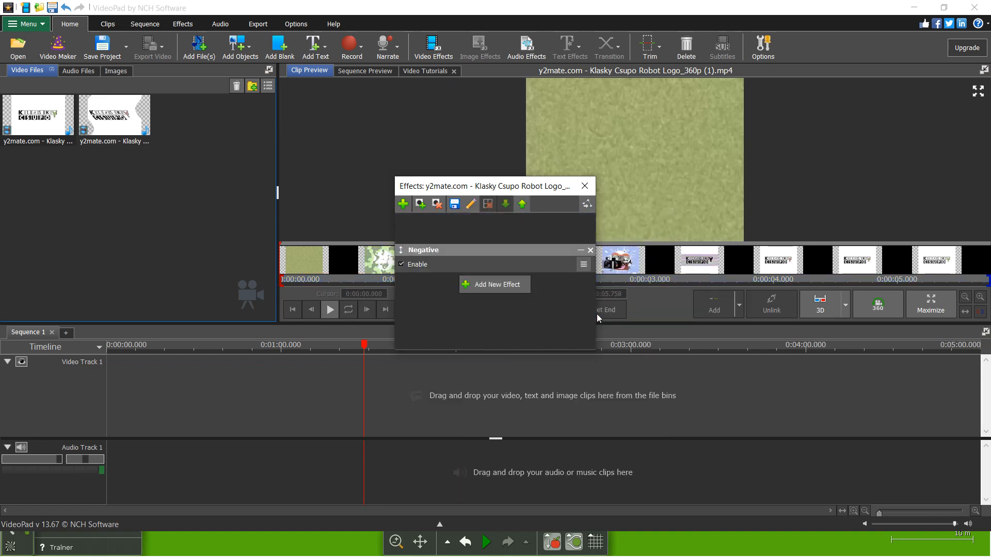
Add the Waves effect to the logo clip and briefly play the result in the clip preview.
{"action": "left_click", "coordinate": [486, 287]}
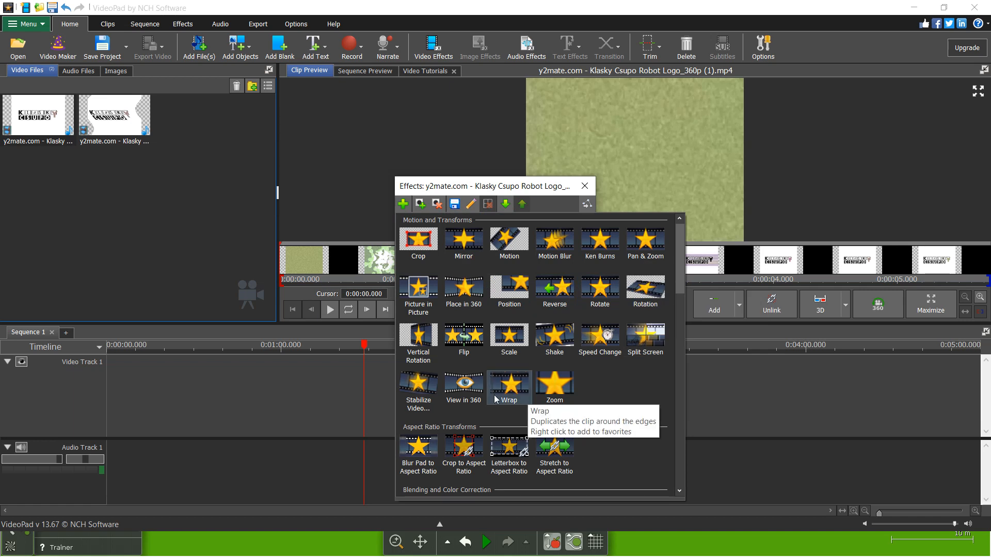
{"action": "left_click_drag", "start_coordinate": [679, 292], "coordinate": [699, 446]}
{"action": "left_click", "coordinate": [510, 438]}
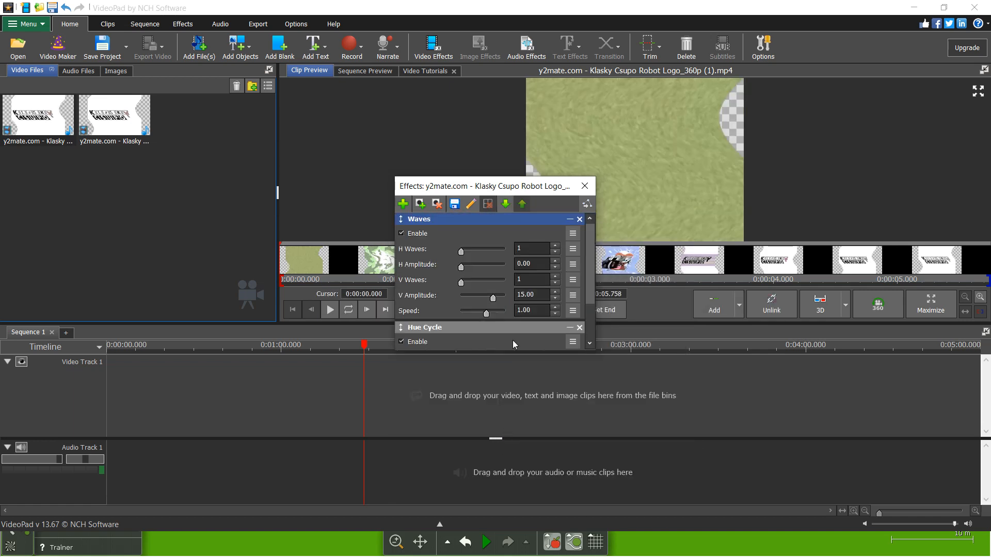
{"action": "left_click", "coordinate": [631, 192]}
{"action": "left_click", "coordinate": [630, 192]}
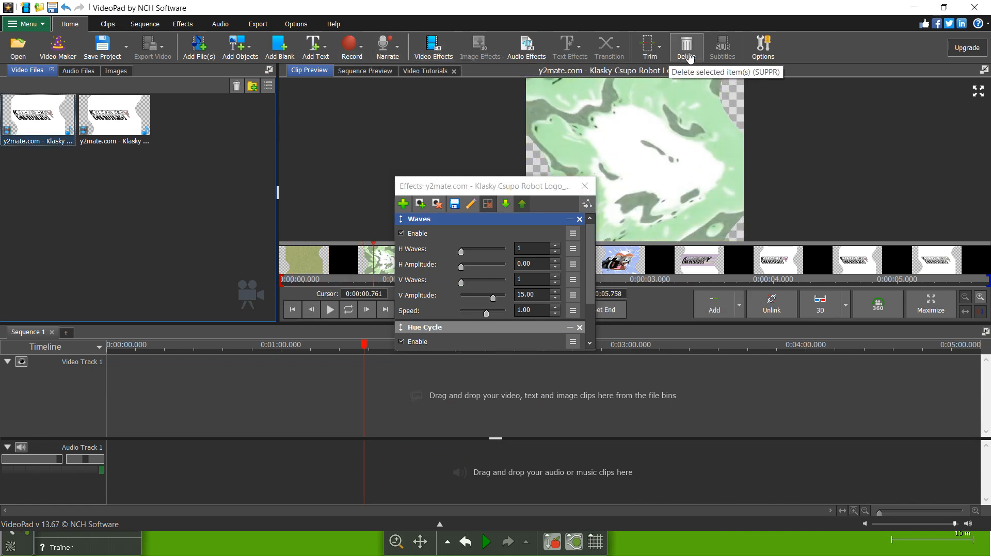
Add a Reverb audio effect with decay 5000 ms, diffusion 100%, wet gain 12 dB and dry gain 0 dB, and close the effects window.
{"action": "left_click", "coordinate": [526, 46]}
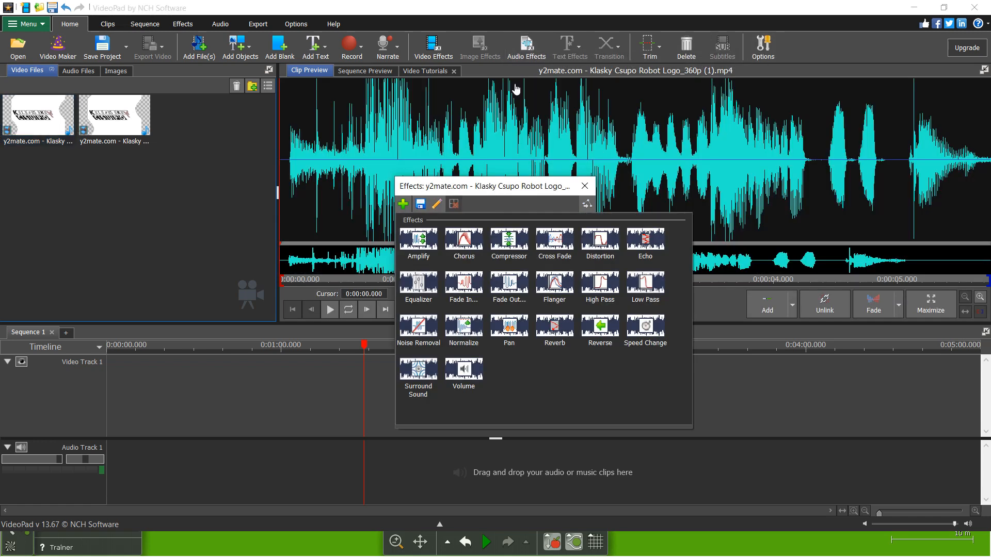
{"action": "left_click", "coordinate": [559, 325]}
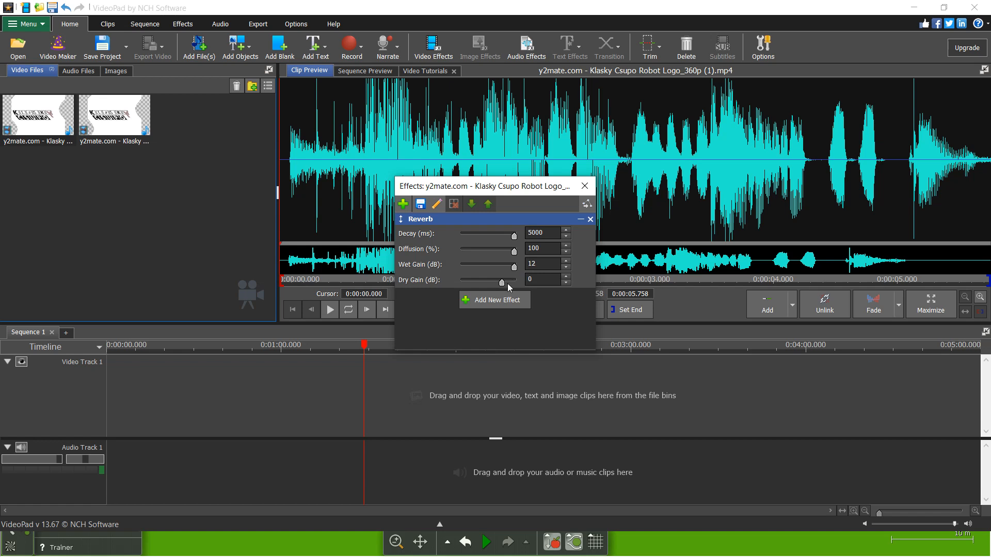
{"action": "left_click", "coordinate": [584, 185]}
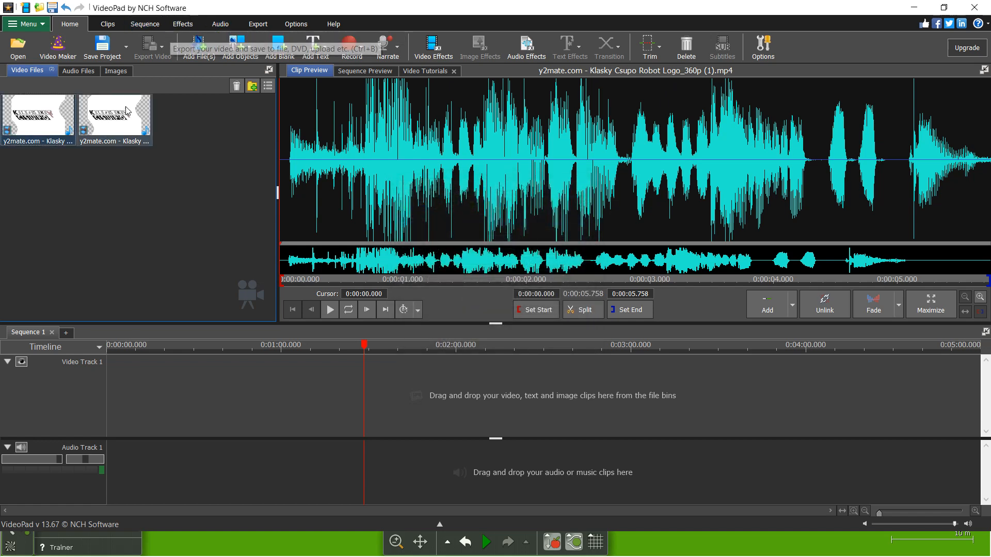
Play the logo clip with its new effects in the clip preview, and pause it once the Klasky Csupo lettering appears.
{"action": "left_click", "coordinate": [50, 118]}
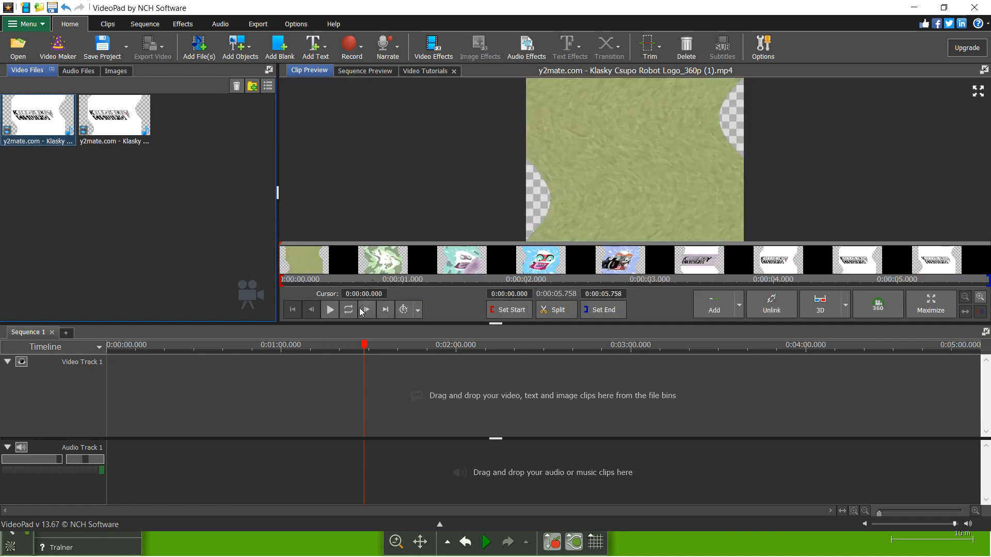
{"action": "left_click", "coordinate": [331, 309]}
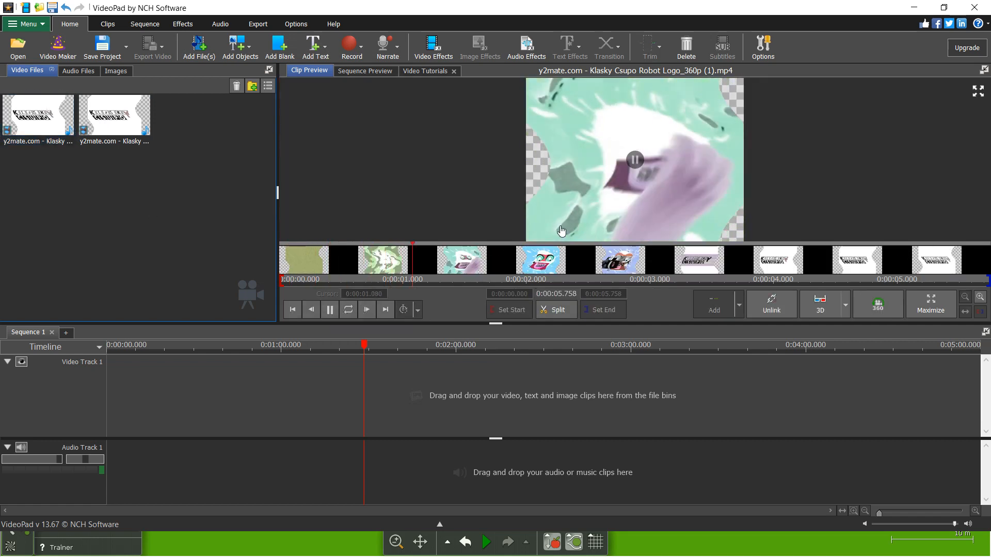
{"action": "left_click", "coordinate": [329, 311]}
Switch to the WordPad document and replace all its text with "And there you have it!".
{"action": "key", "text": "super"}
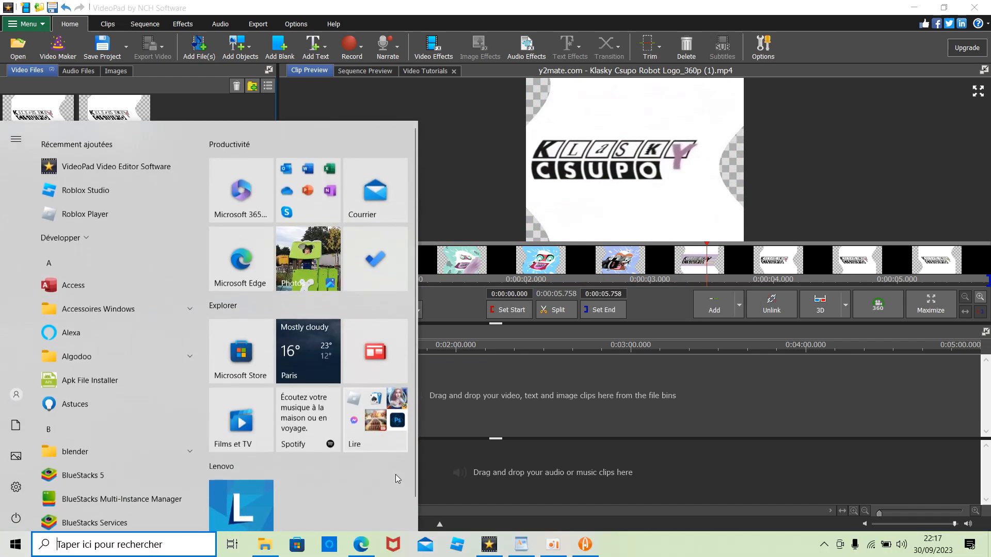
{"action": "left_click", "coordinate": [520, 545]}
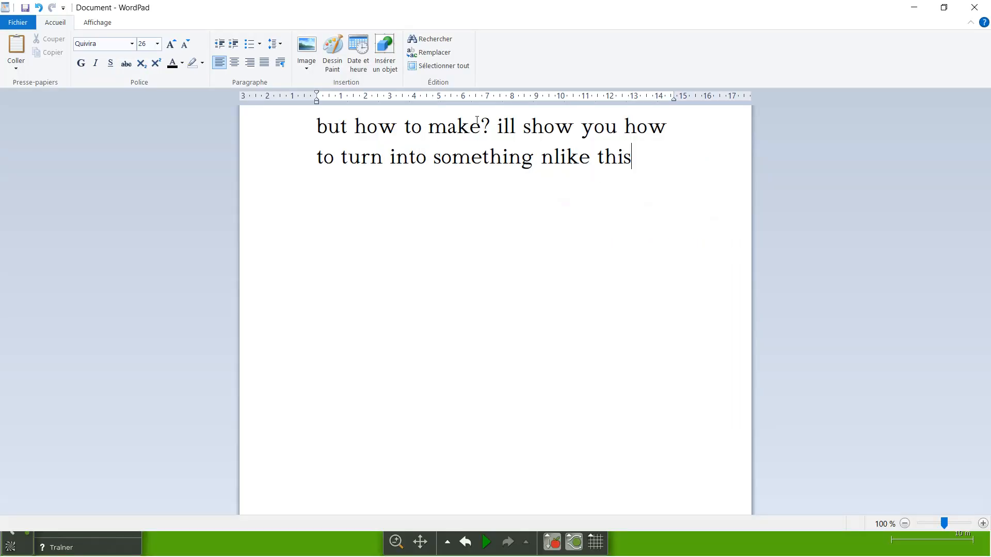
{"action": "key", "text": "ctrl+a"}
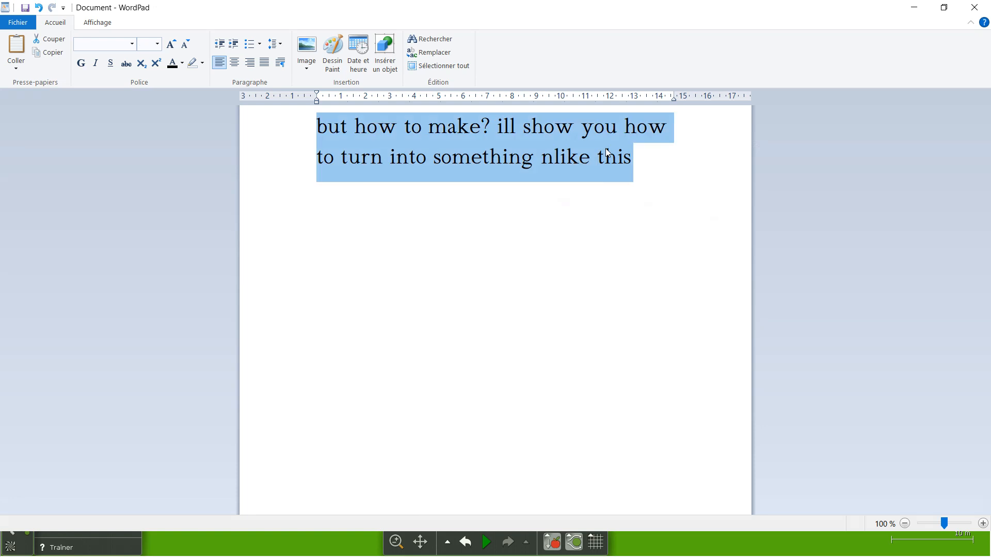
{"action": "key", "text": "Delete"}
{"action": "type", "text": "And there you have it!"}
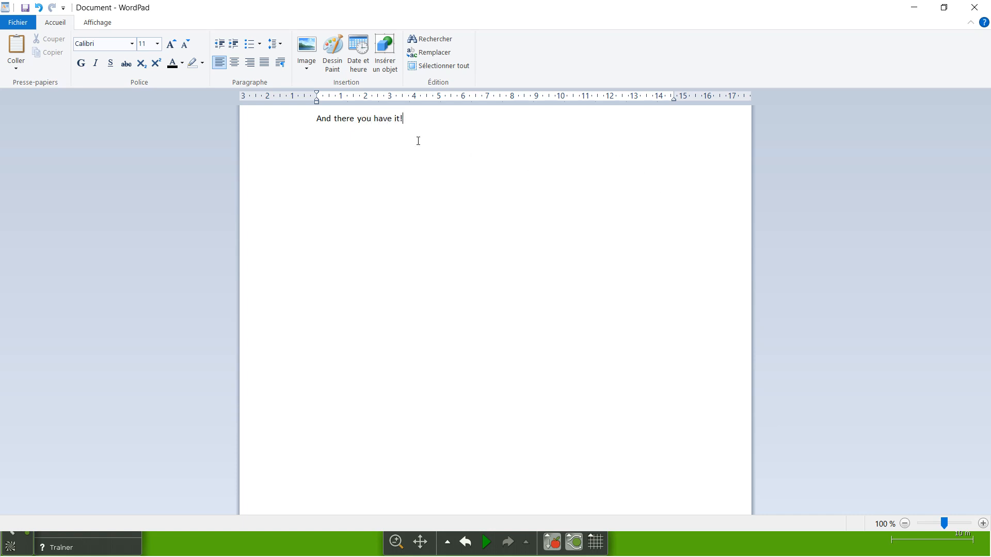
Change the font of the whole sentence "And there you have it!" to Quivira.
{"action": "left_click", "coordinate": [312, 121]}
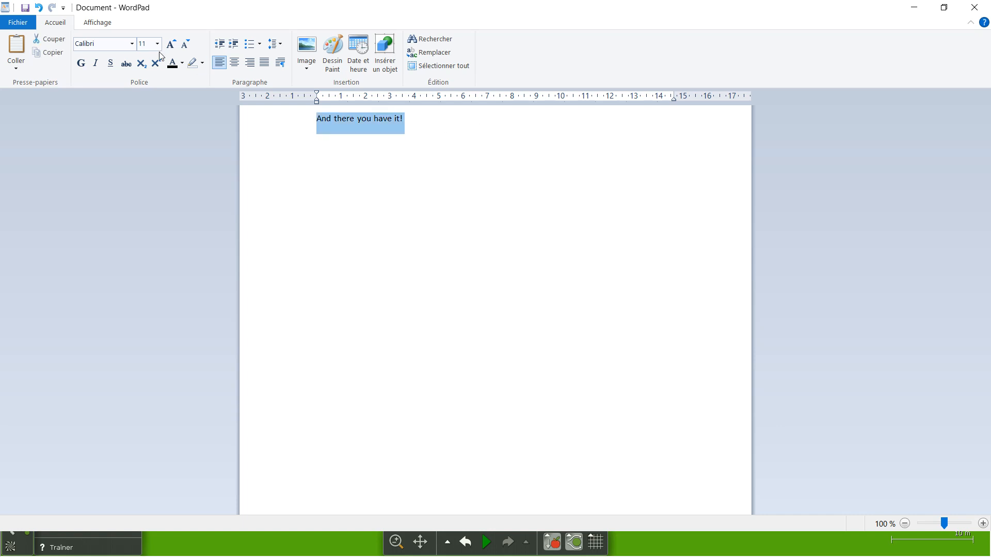
{"action": "left_click", "coordinate": [132, 43]}
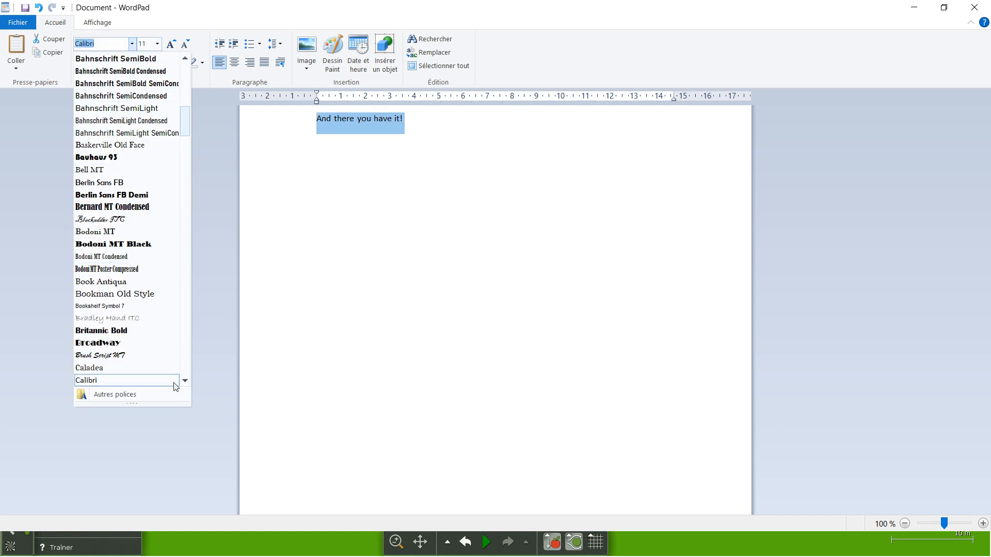
{"action": "type", "text": "q"}
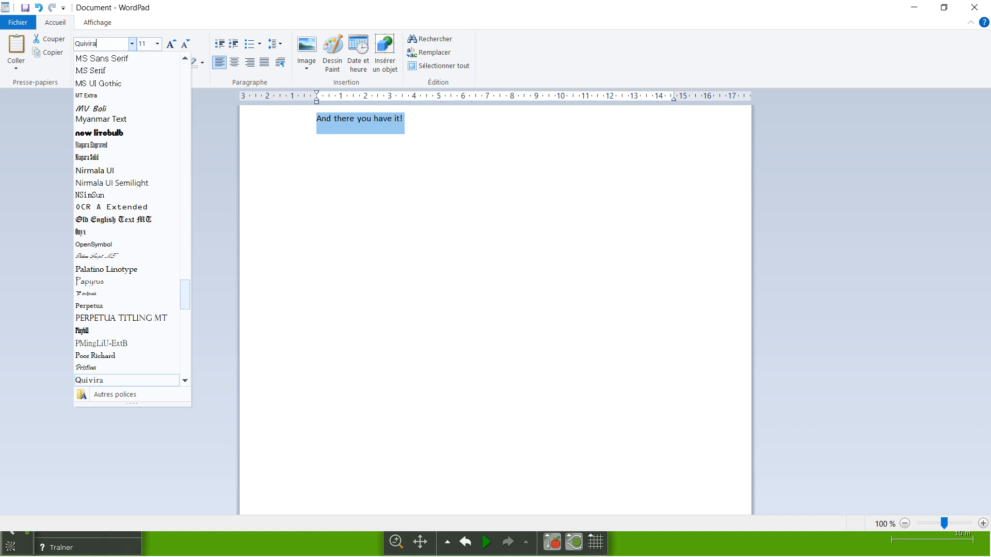
{"action": "key", "text": "Return"}
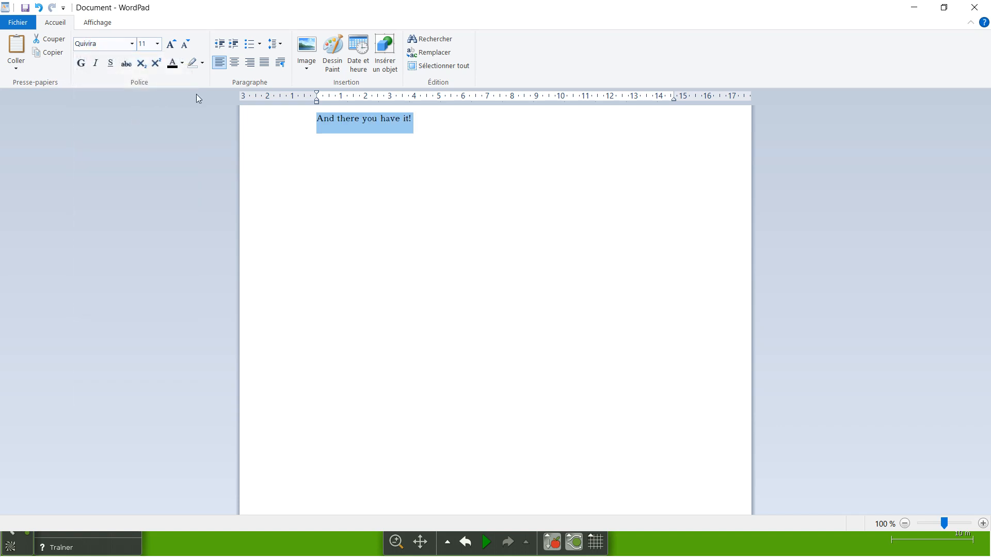
Enlarge the sentence "And there you have it!" to font size 200 and deselect it.
{"action": "left_click", "coordinate": [170, 44]}
{"action": "left_click", "coordinate": [170, 44]}
{"action": "double_click", "coordinate": [170, 44]}
{"action": "double_click", "coordinate": [171, 44]}
{"action": "left_click", "coordinate": [170, 43]}
{"action": "double_click", "coordinate": [170, 43]}
{"action": "double_click", "coordinate": [171, 43]}
{"action": "double_click", "coordinate": [170, 43]}
{"action": "double_click", "coordinate": [171, 44]}
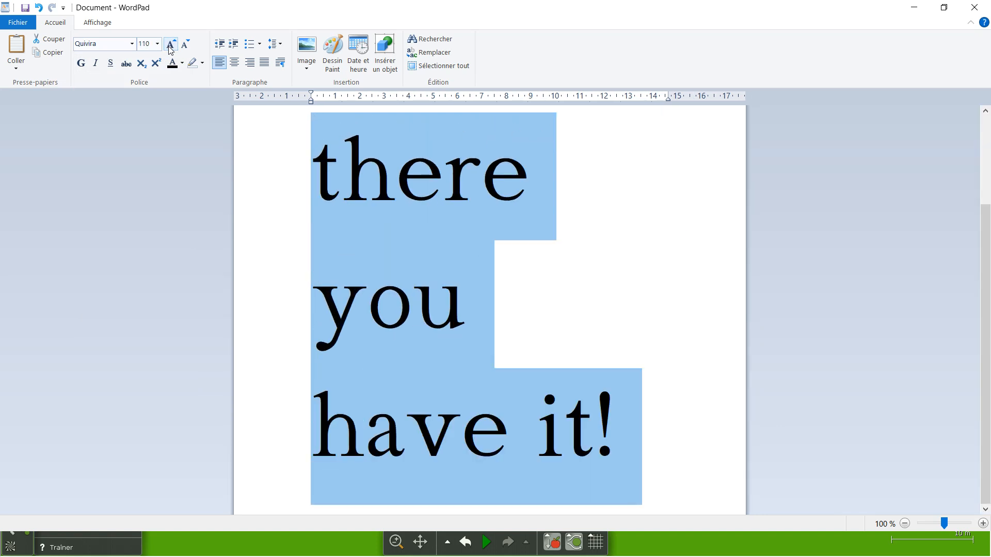
{"action": "double_click", "coordinate": [170, 43]}
{"action": "double_click", "coordinate": [170, 44]}
{"action": "double_click", "coordinate": [170, 44]}
{"action": "left_click", "coordinate": [170, 44]}
{"action": "double_click", "coordinate": [170, 44]}
{"action": "left_click", "coordinate": [170, 44]}
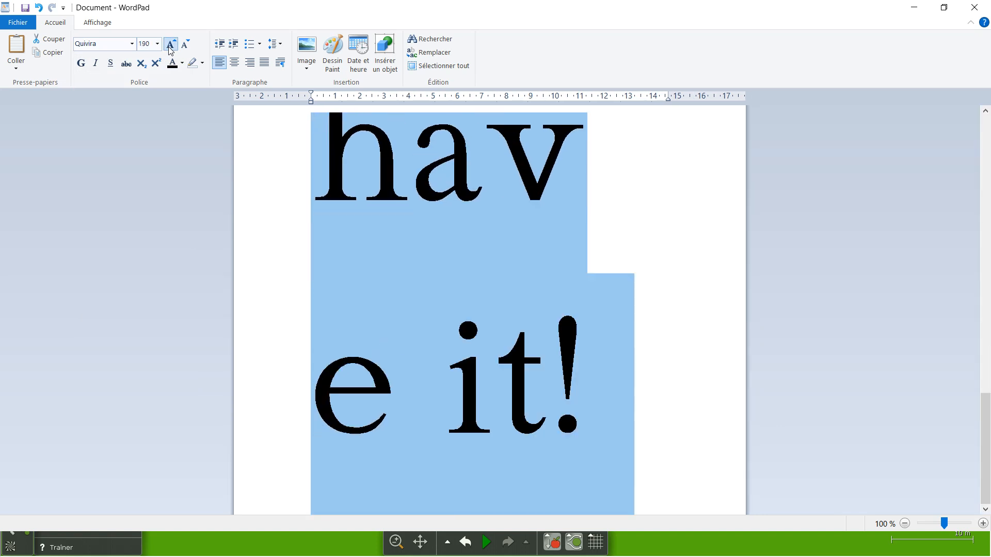
{"action": "left_click", "coordinate": [892, 233]}
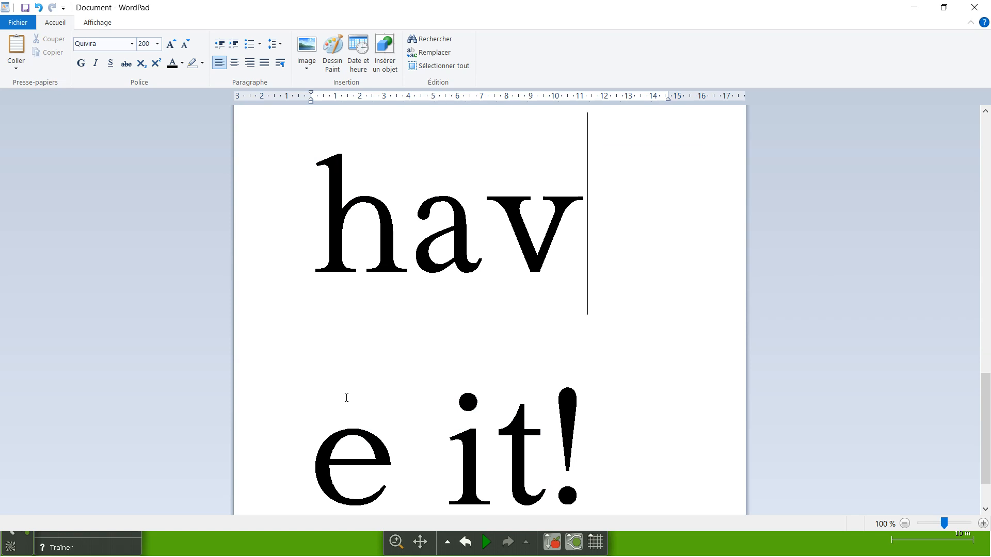
Switch to VideoPad and play the rest of the distorted logo clip, then replay it from the start in the clip preview.
{"action": "key", "text": "super"}
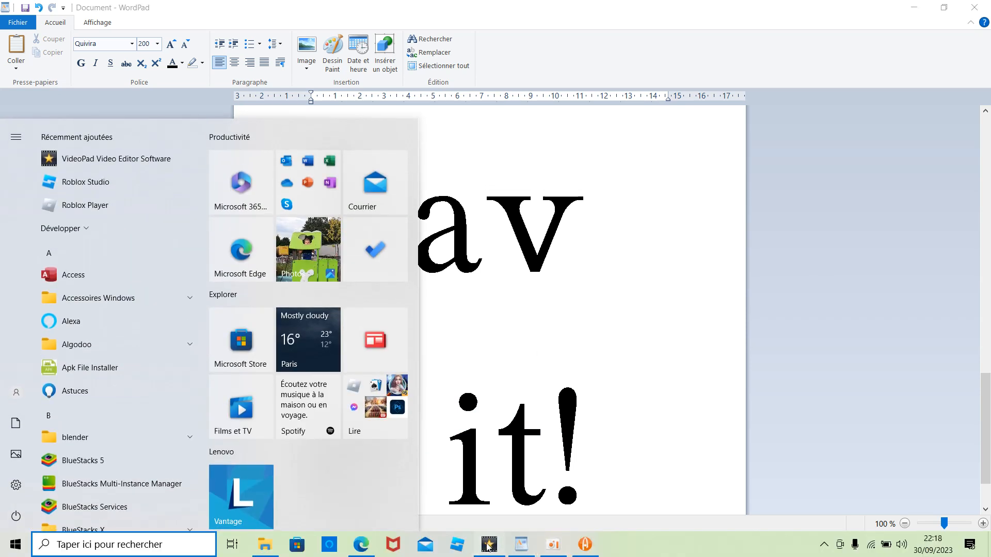
{"action": "left_click", "coordinate": [488, 544]}
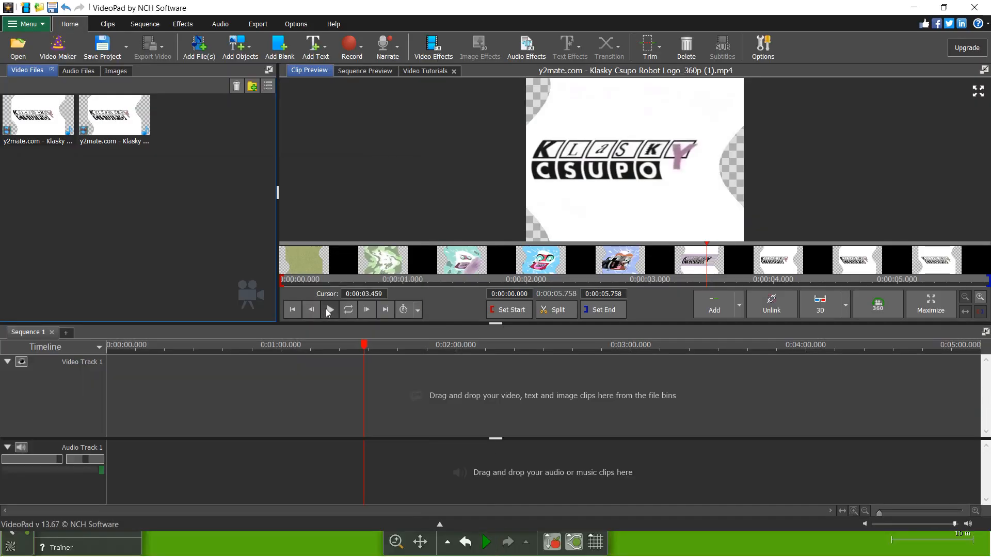
{"action": "left_click", "coordinate": [326, 308]}
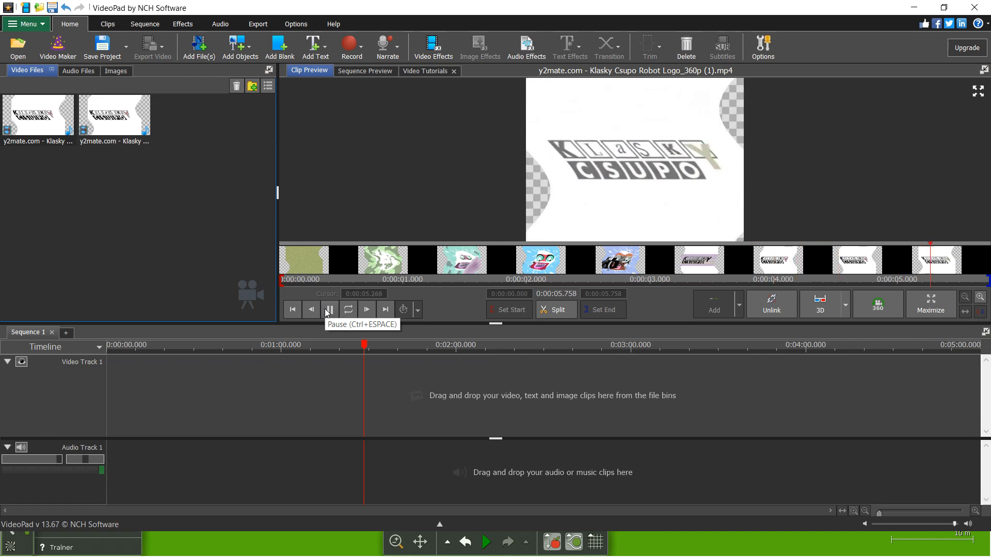
{"action": "left_click", "coordinate": [326, 309]}
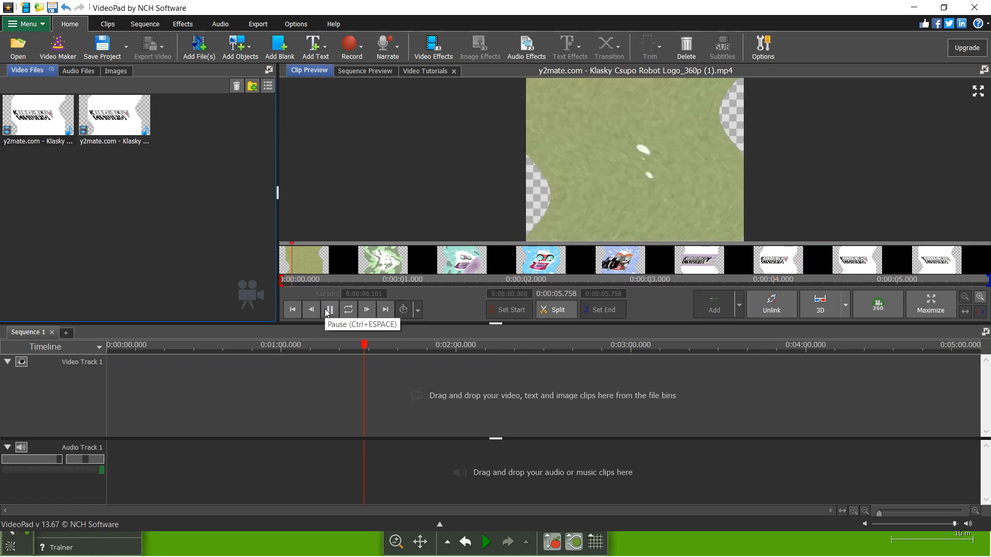
{"action": "key", "text": "super"}
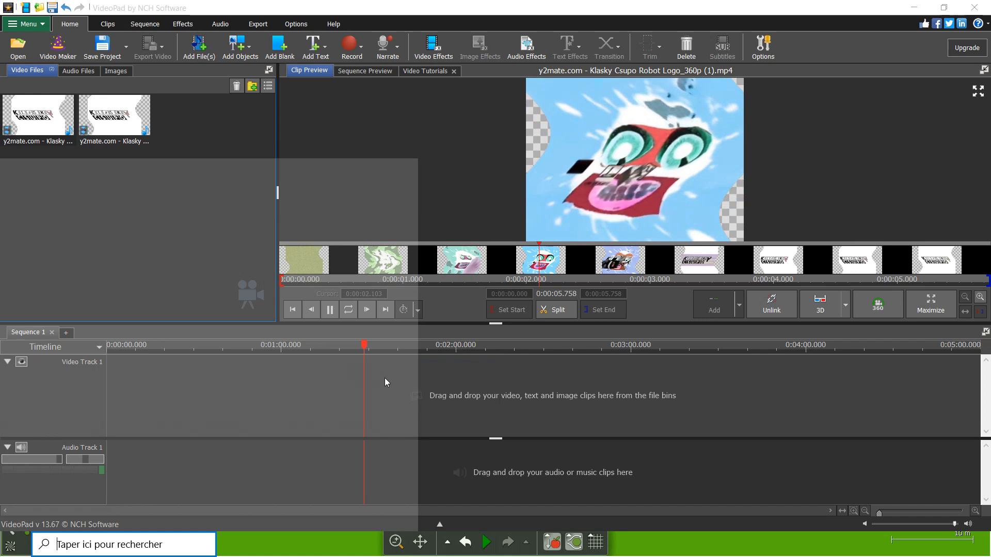